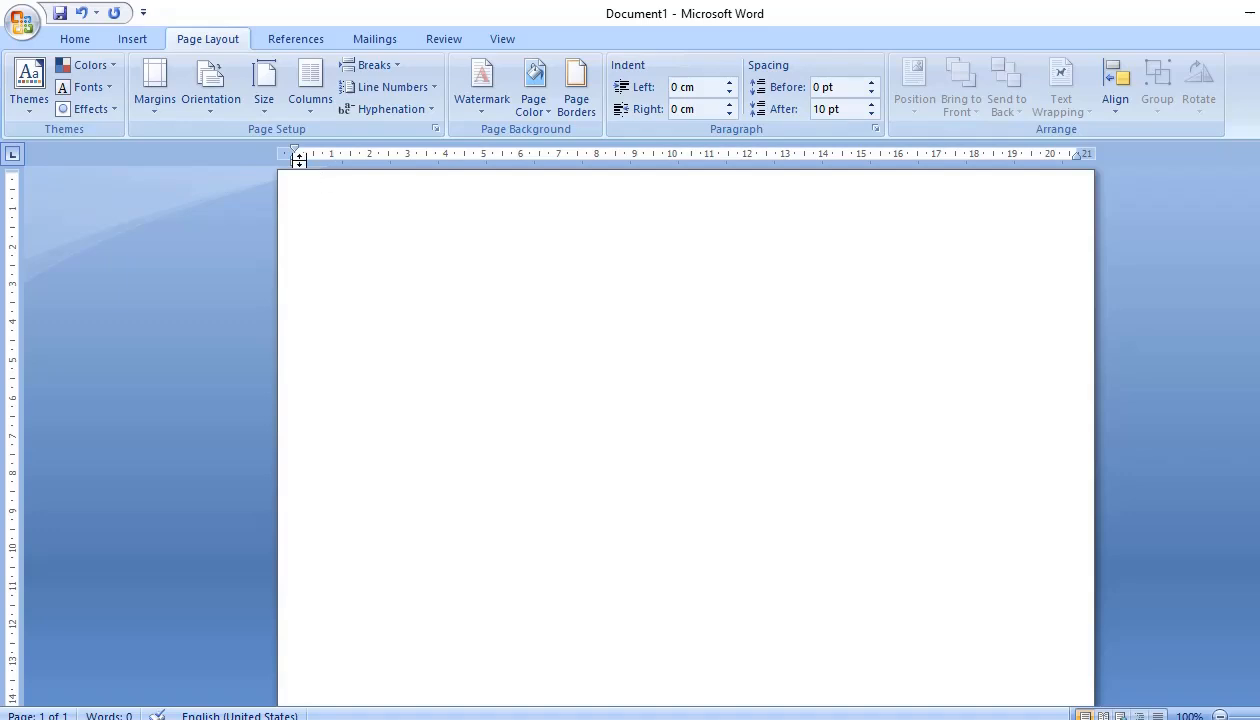
Set the document's paper size to A4 (21 cm x 29.7 cm)
click(261, 100)
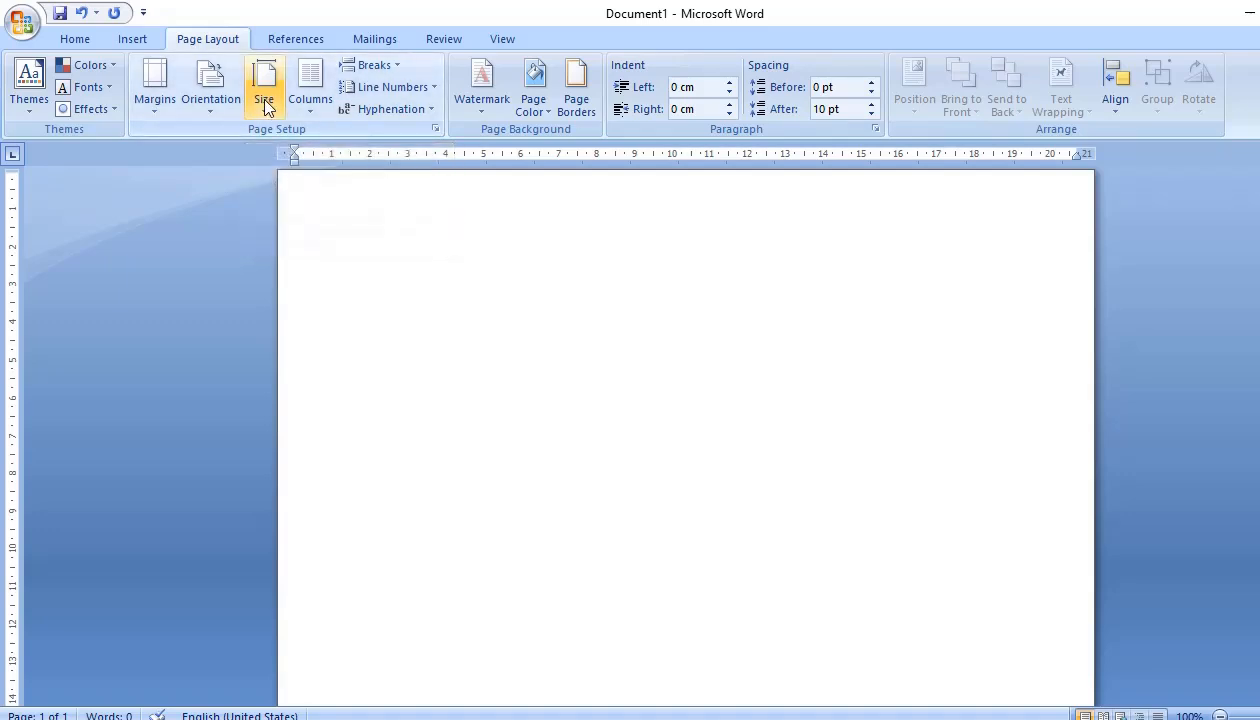
click(736, 382)
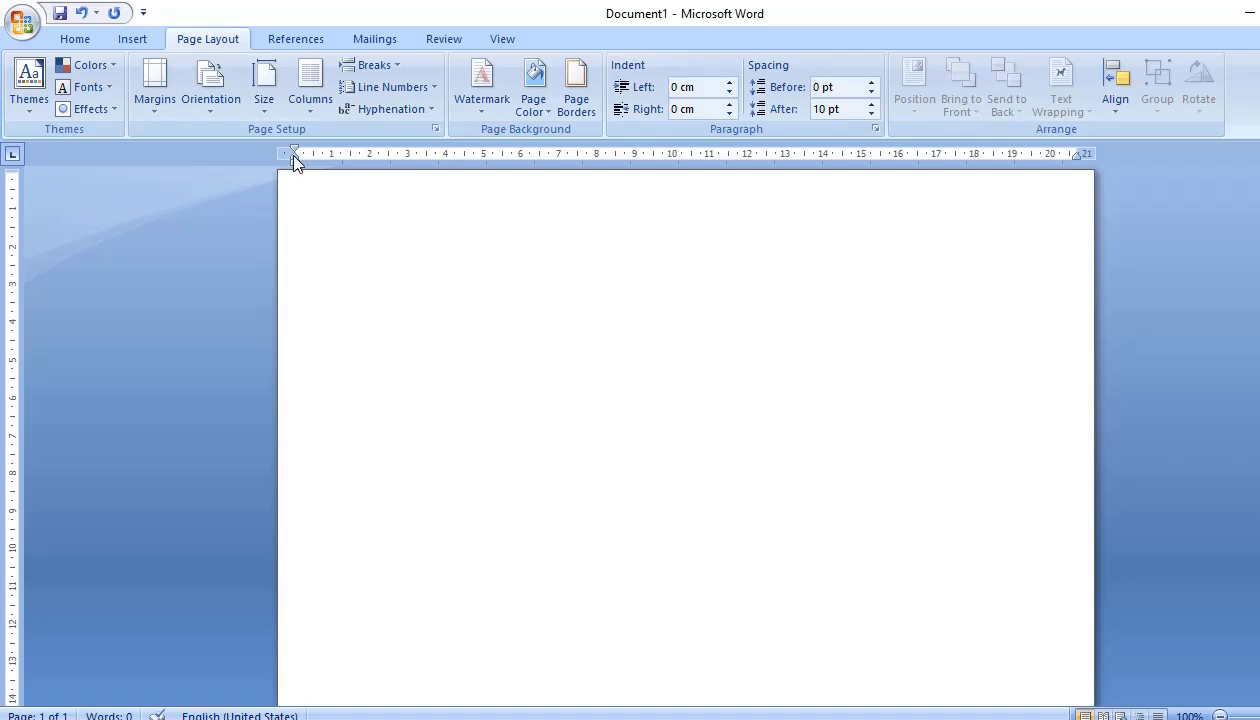
click(264, 104)
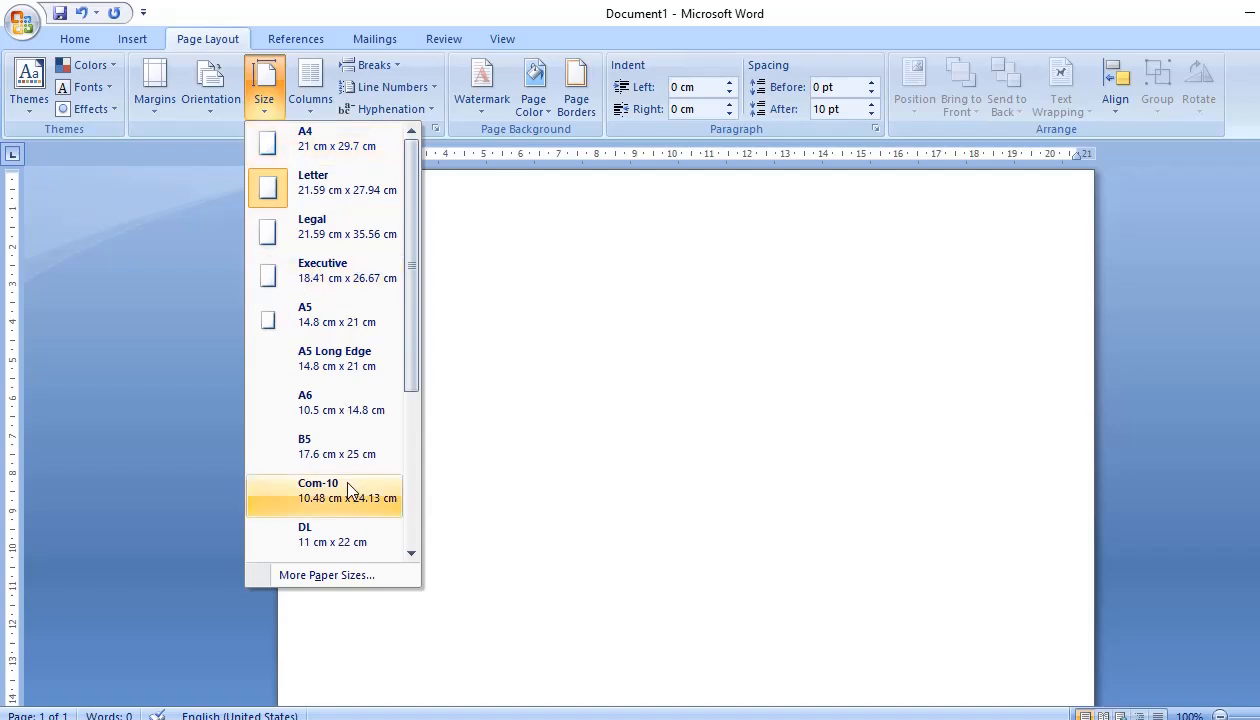
click(320, 148)
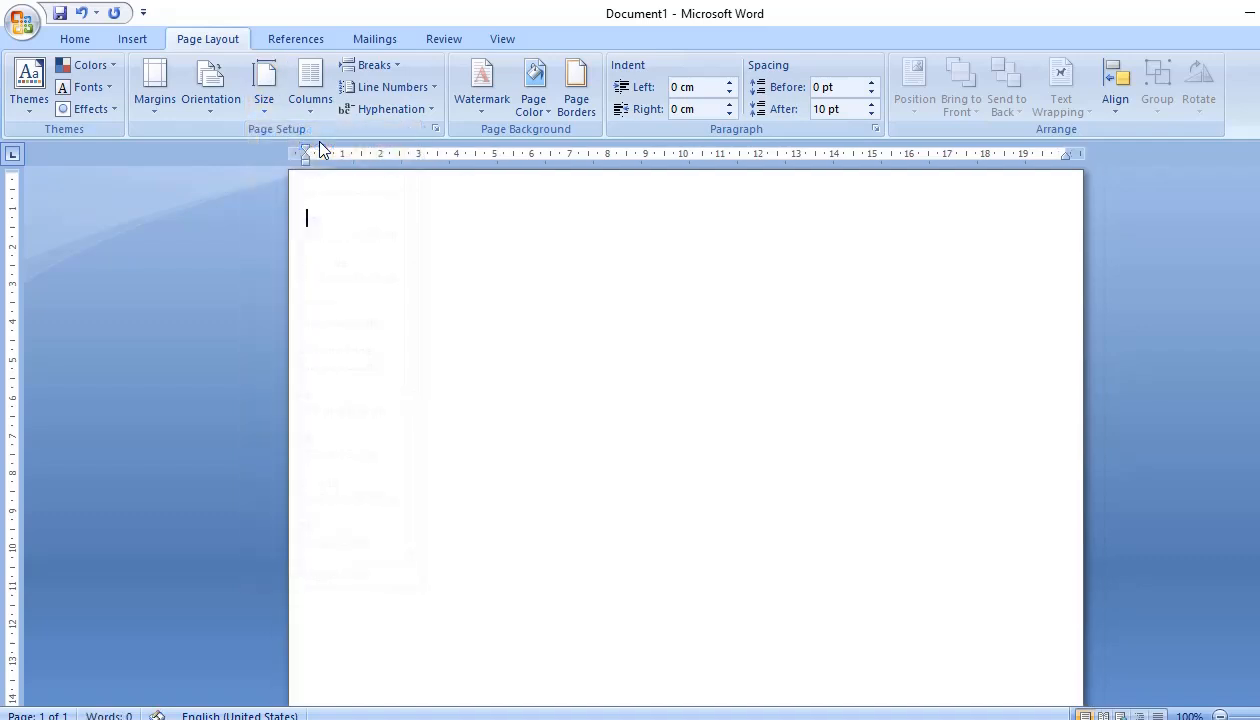
Try the A5 paper size (14.8 cm x 21 cm) and return the document to A4
click(275, 106)
click(267, 104)
click(267, 104)
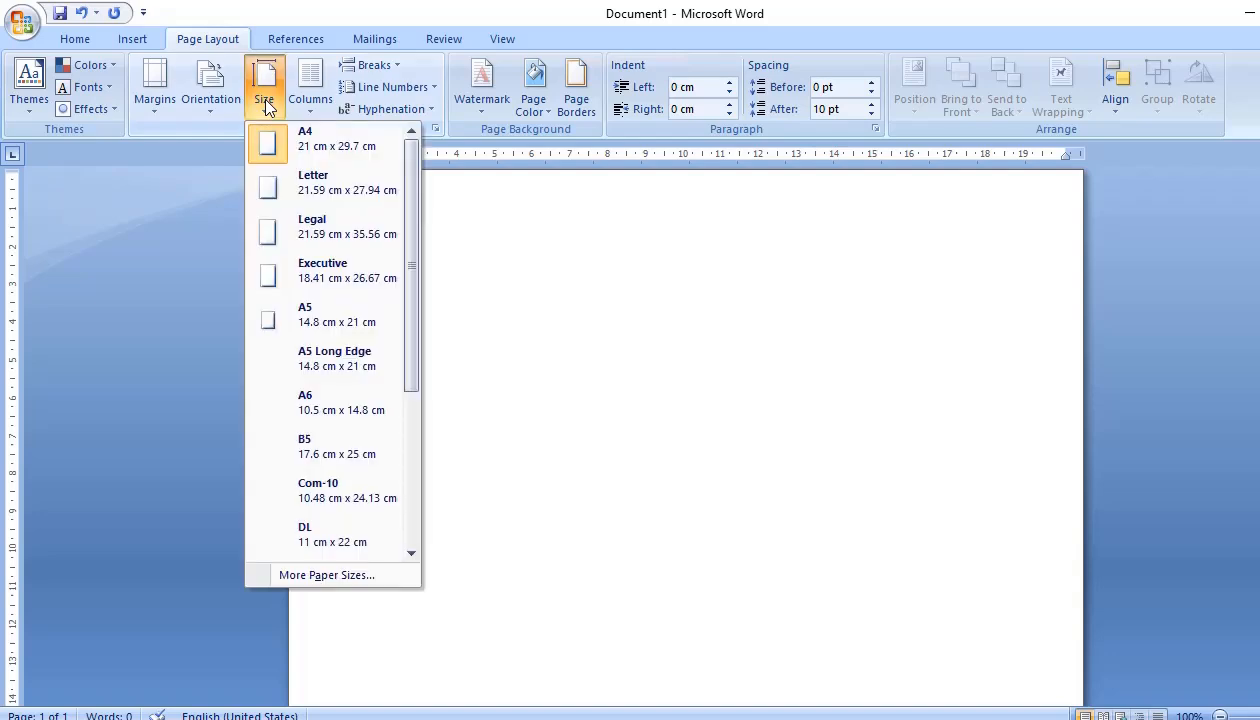
click(267, 104)
click(267, 104)
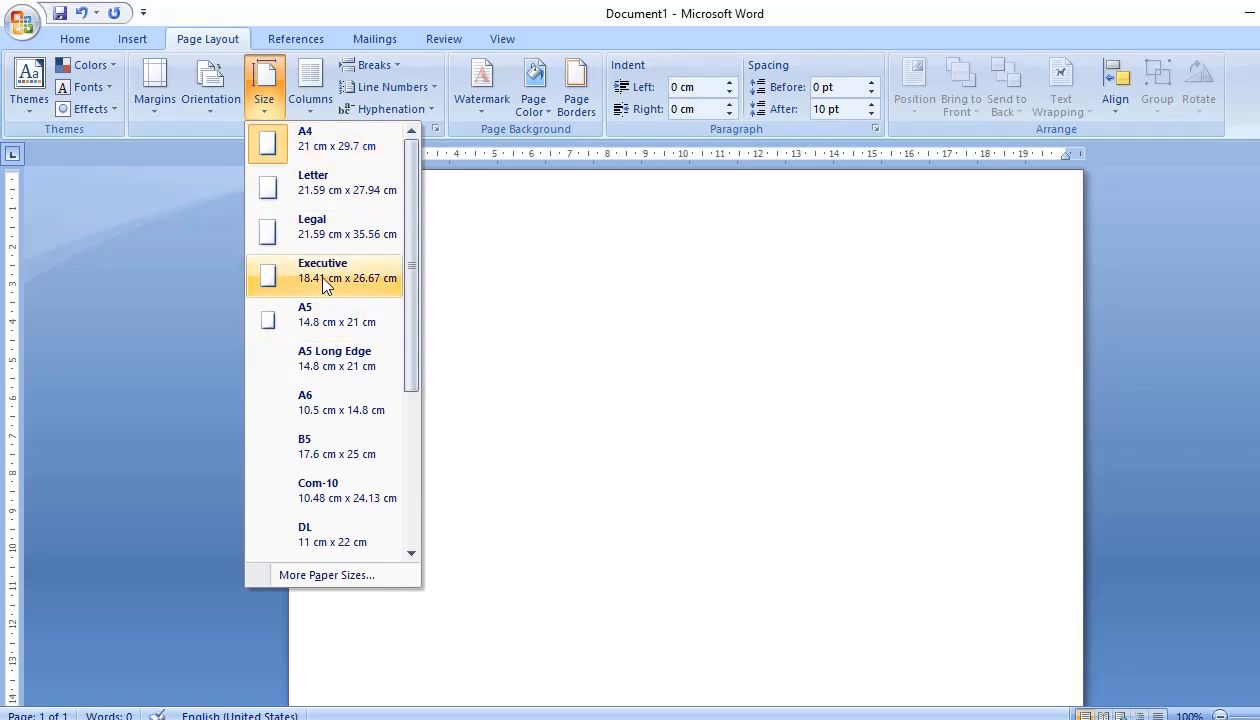
click(325, 315)
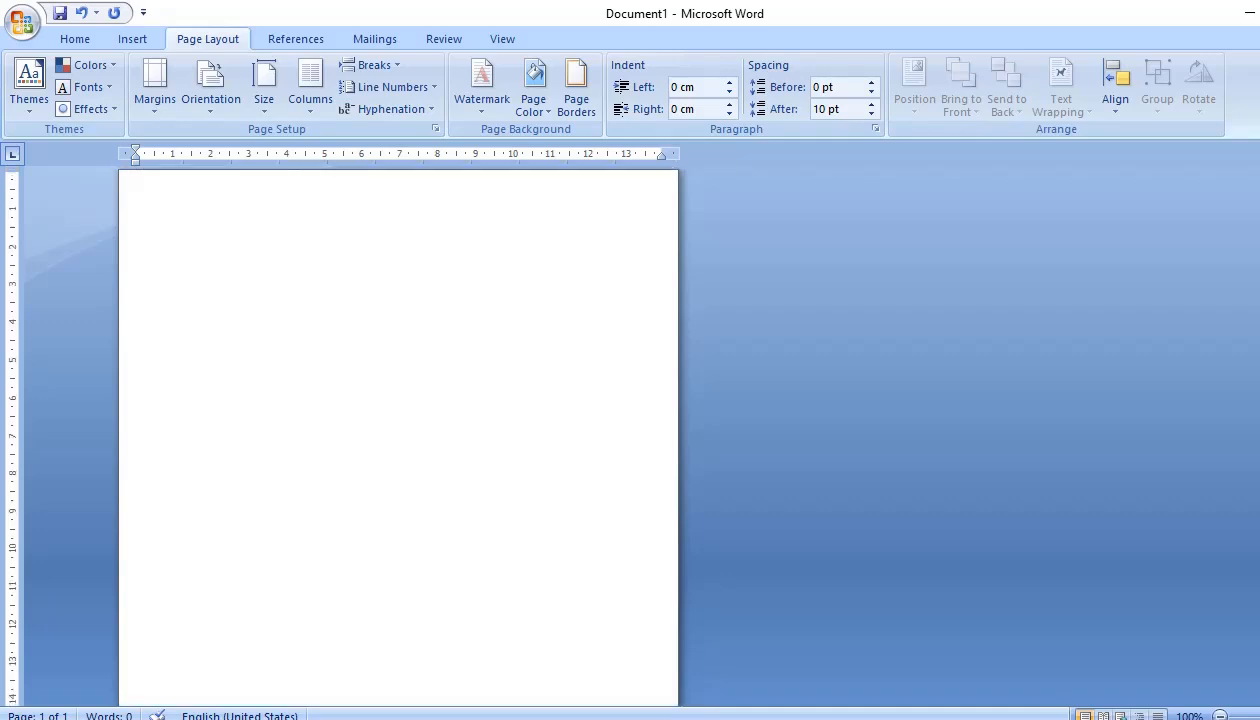
click(264, 100)
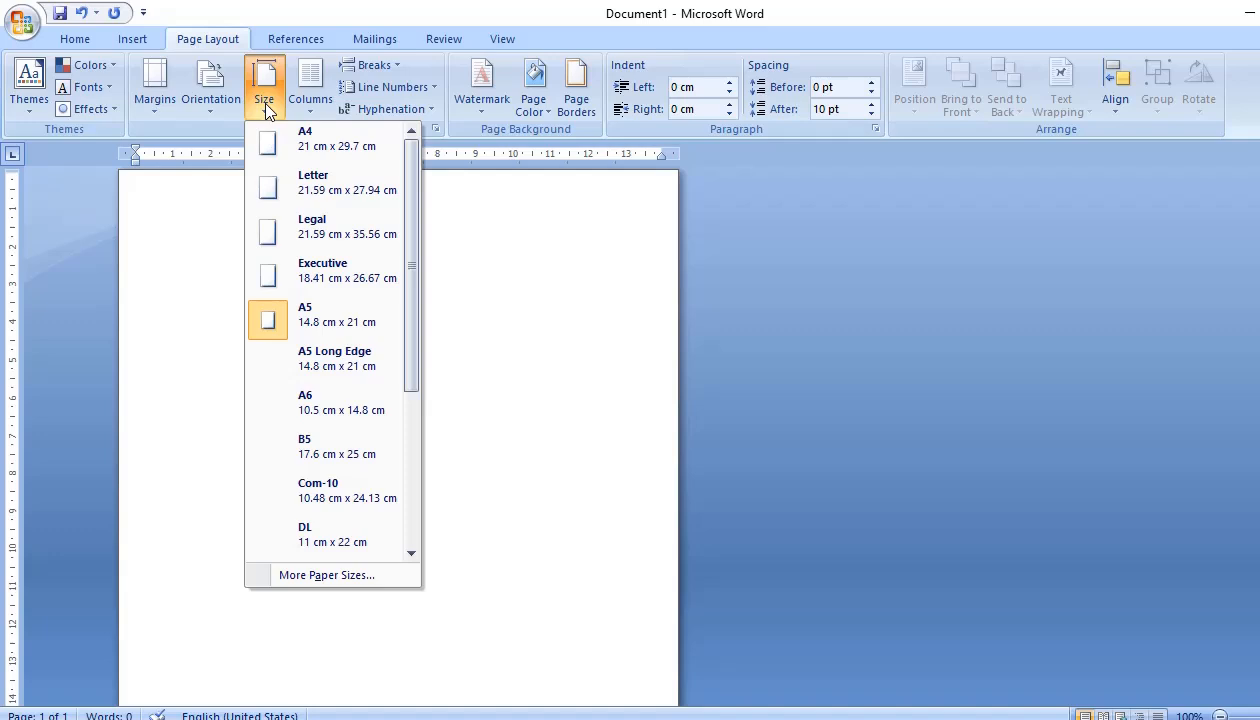
click(320, 148)
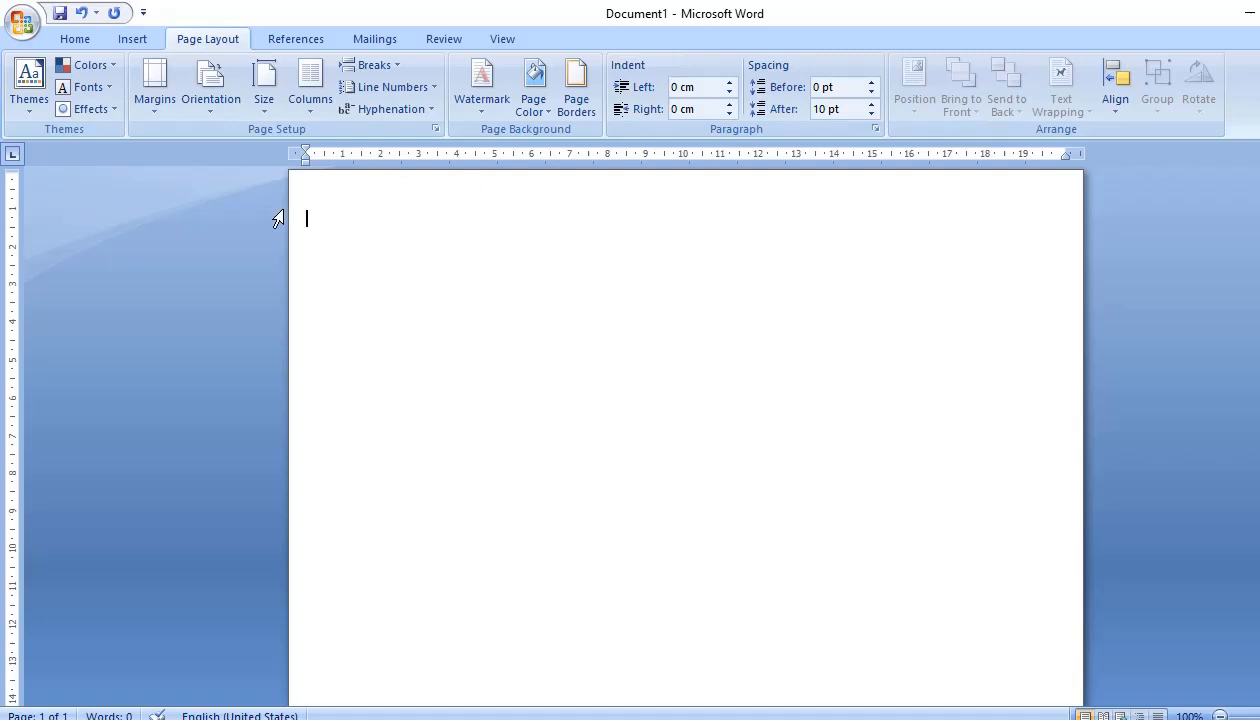
Change the document's paper size to A5 (14.8 cm x 21 cm)
click(266, 110)
click(266, 110)
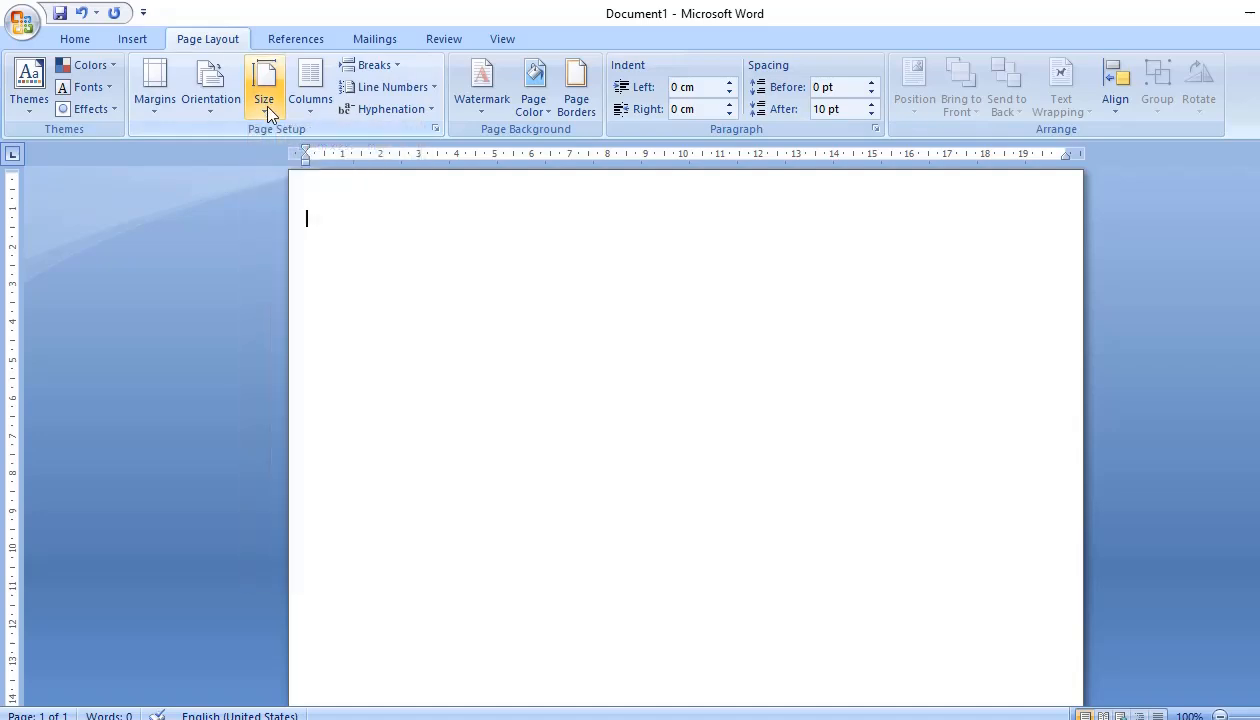
click(264, 106)
click(263, 103)
click(266, 110)
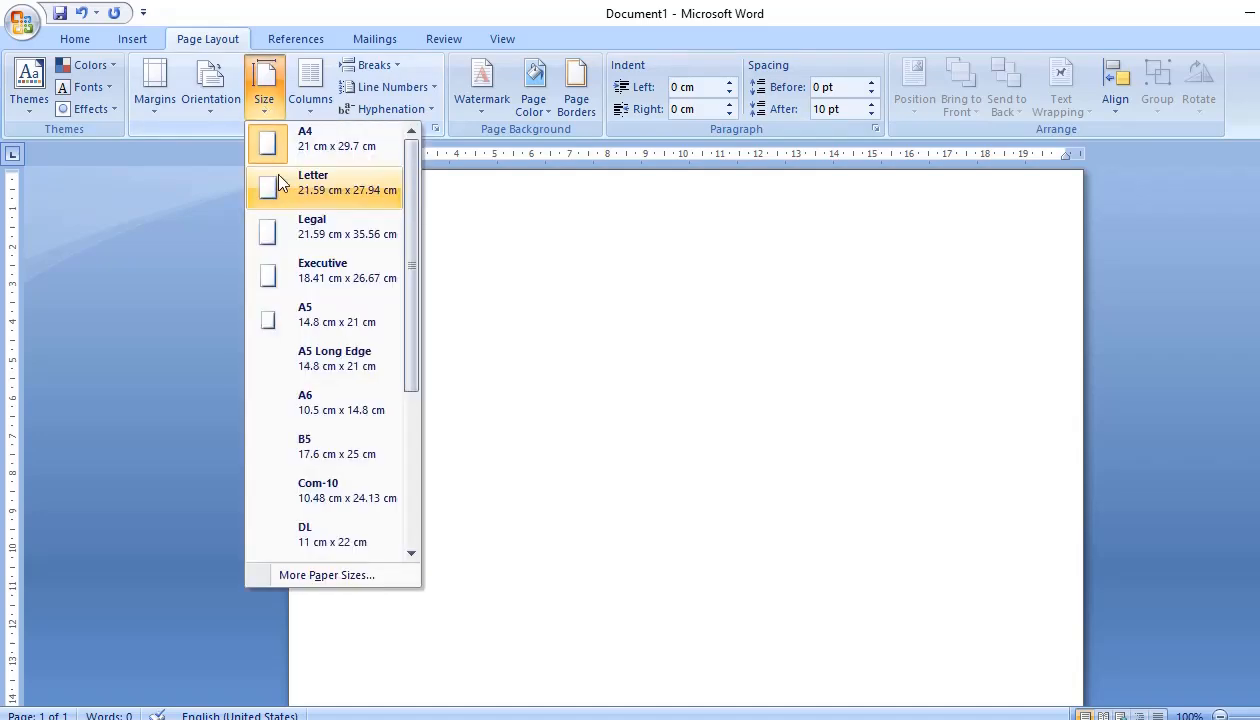
click(318, 334)
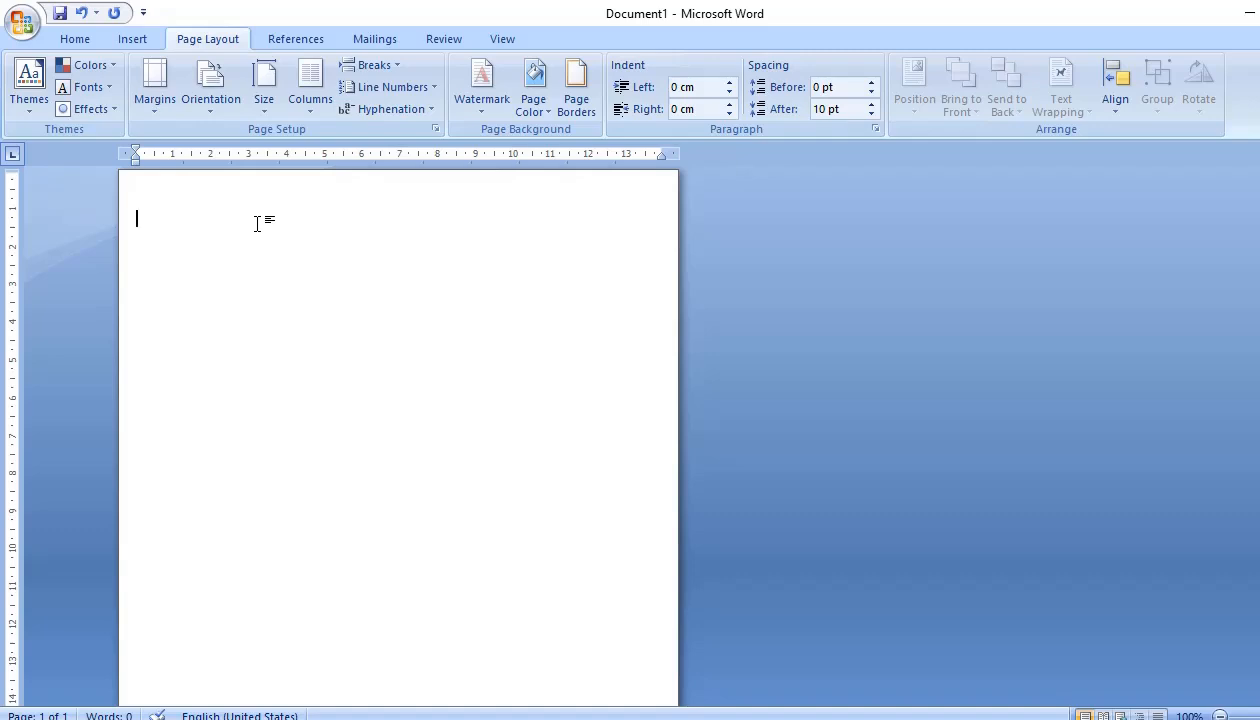
Set the page back to the A4 paper size, 21 cm x 29.7 cm
click(263, 104)
click(263, 104)
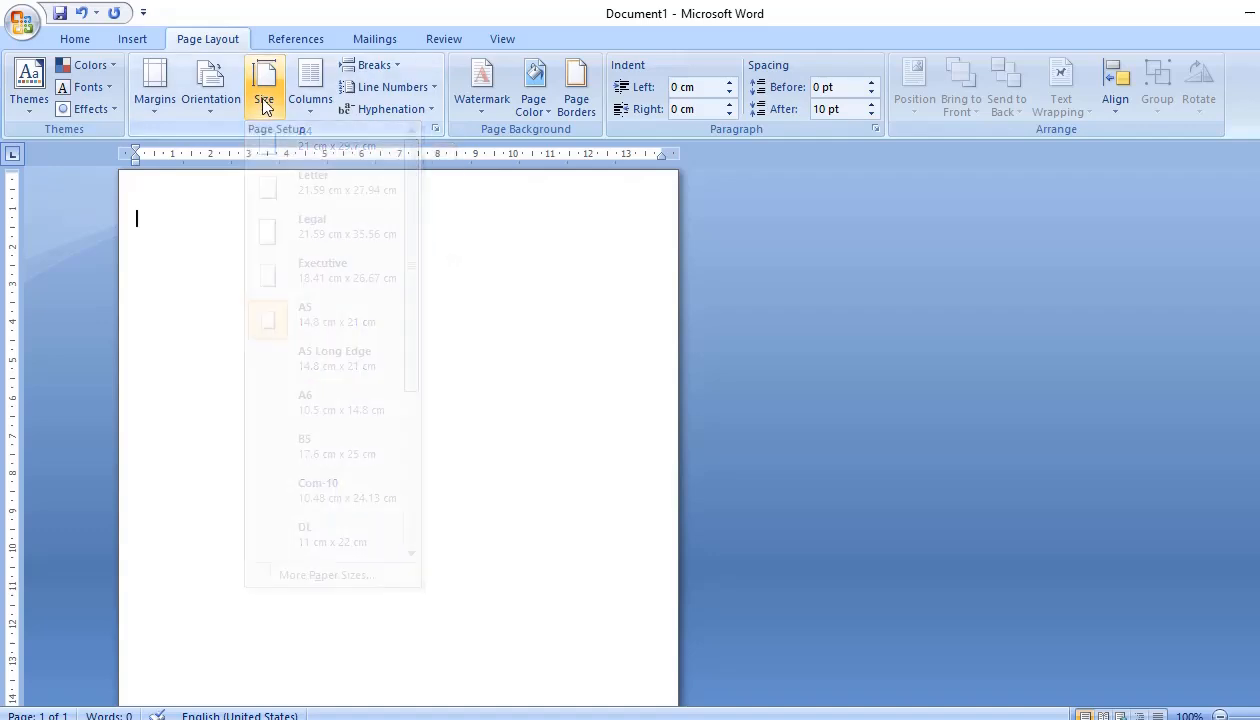
click(263, 104)
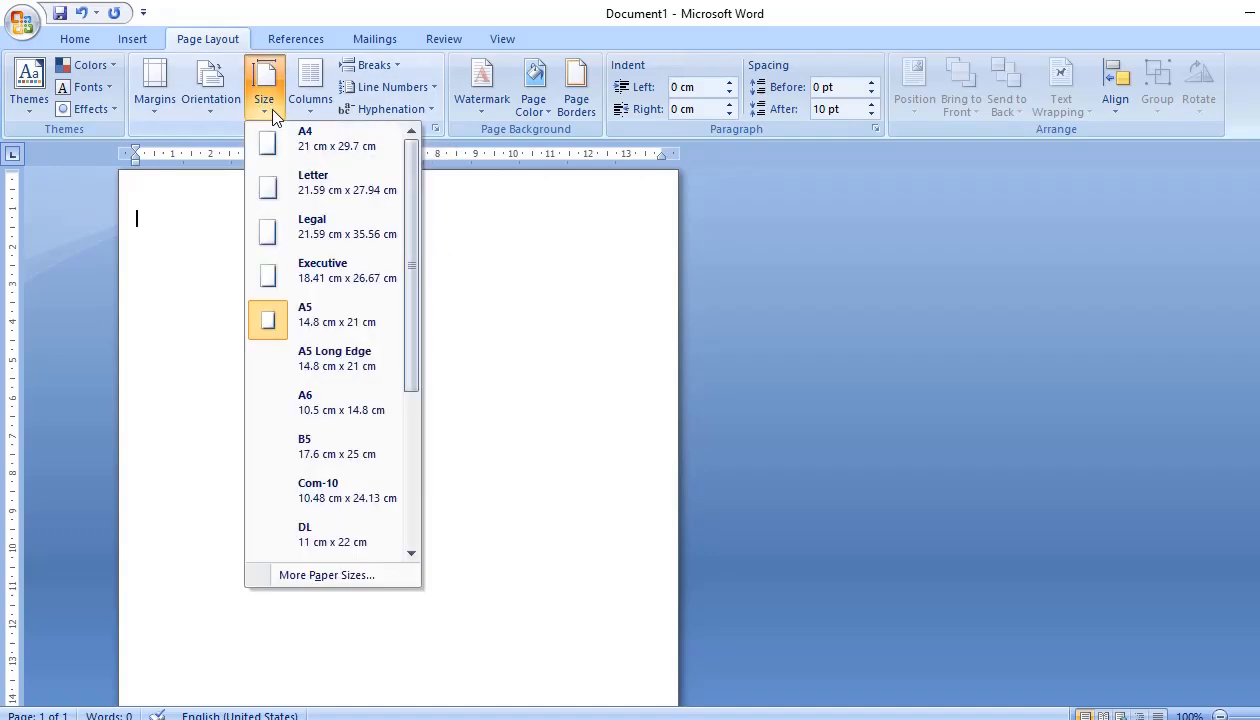
click(330, 148)
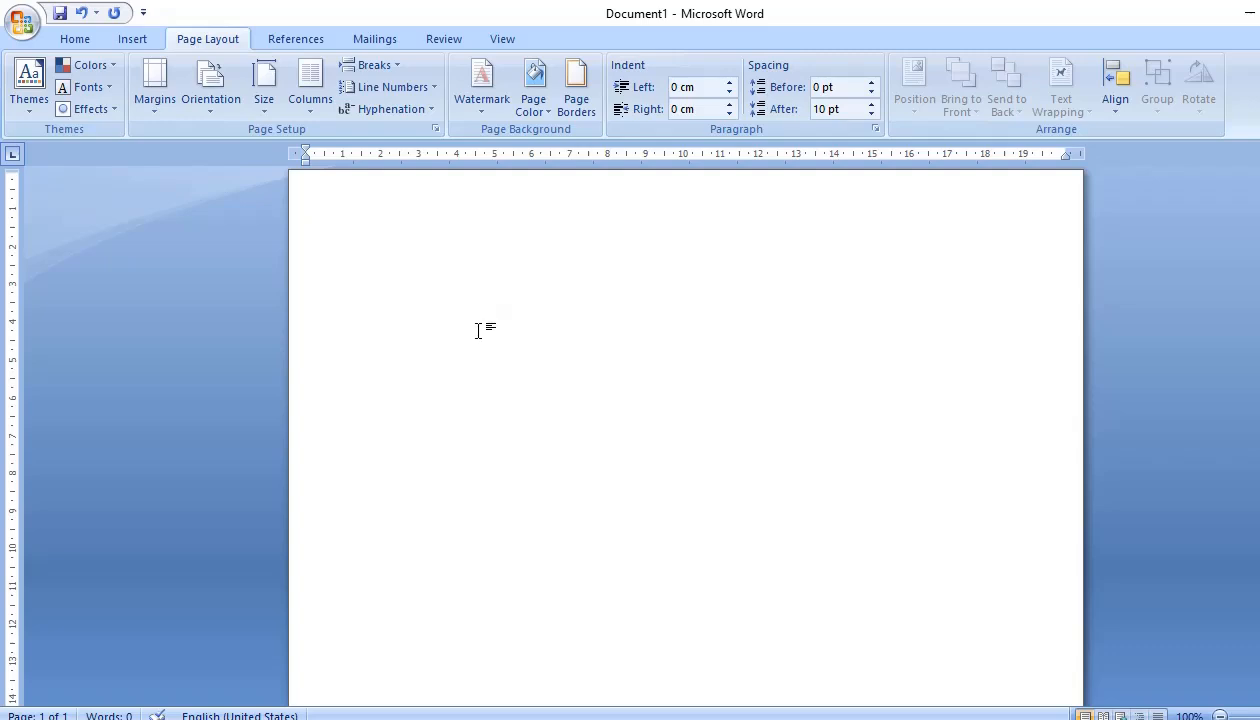
click(263, 104)
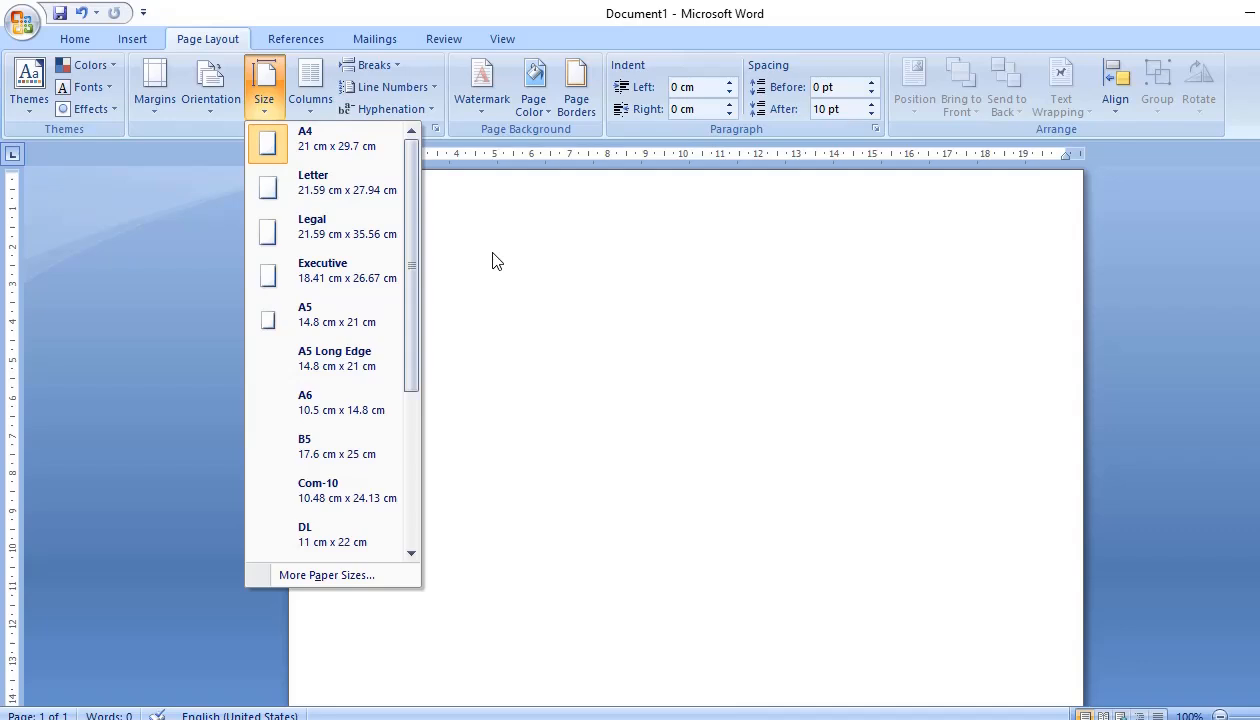
click(527, 348)
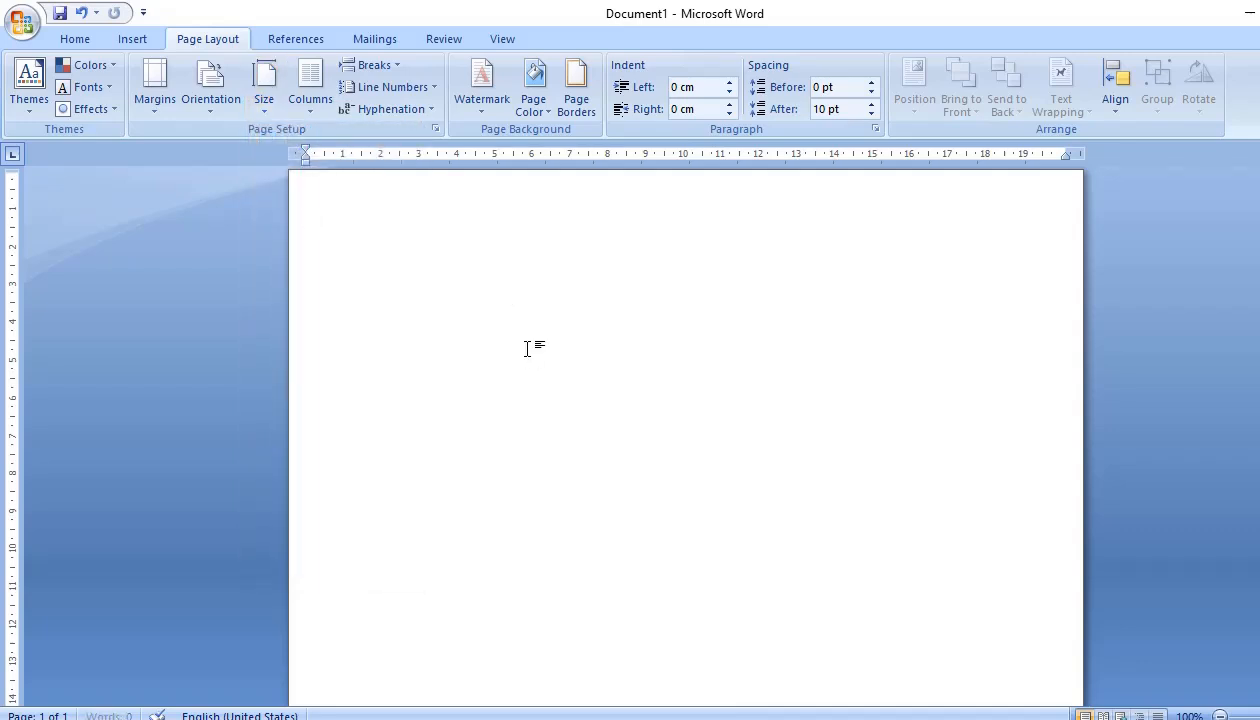
Generate three sample paragraphs of five sentences each at the start of the page with =rand(3,5)
text(=rand(3,5))
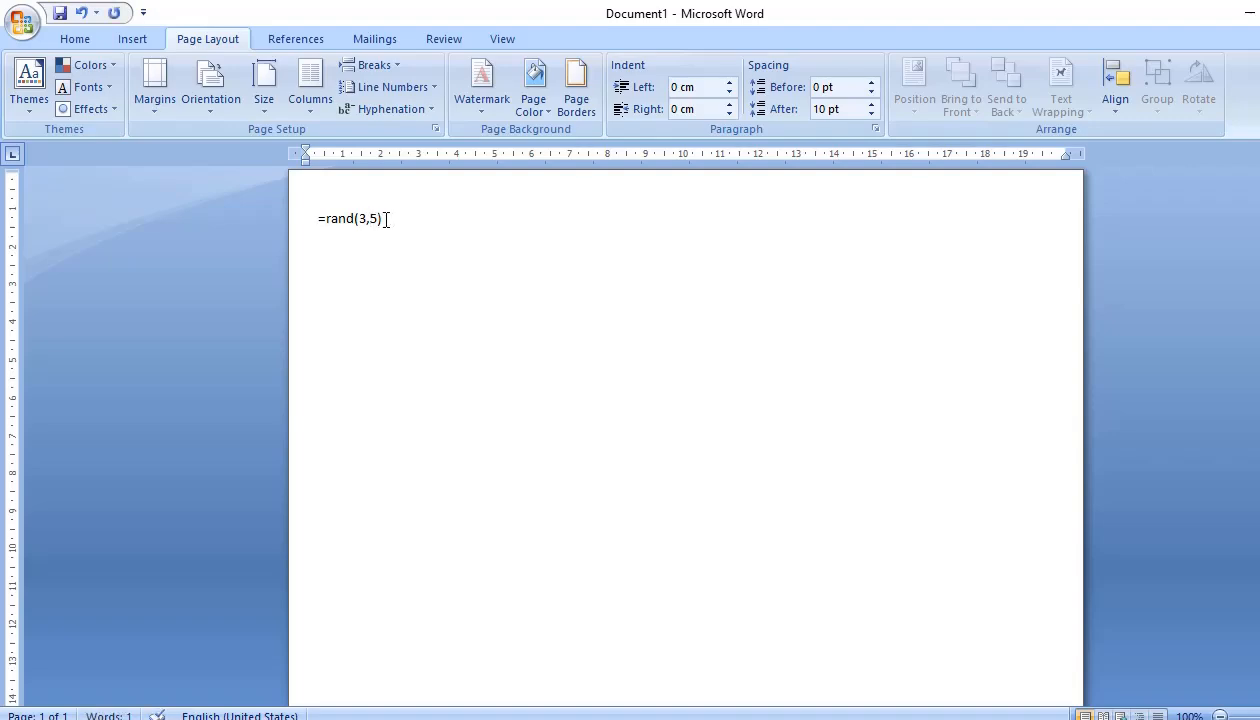
click(386, 219)
key(Return)
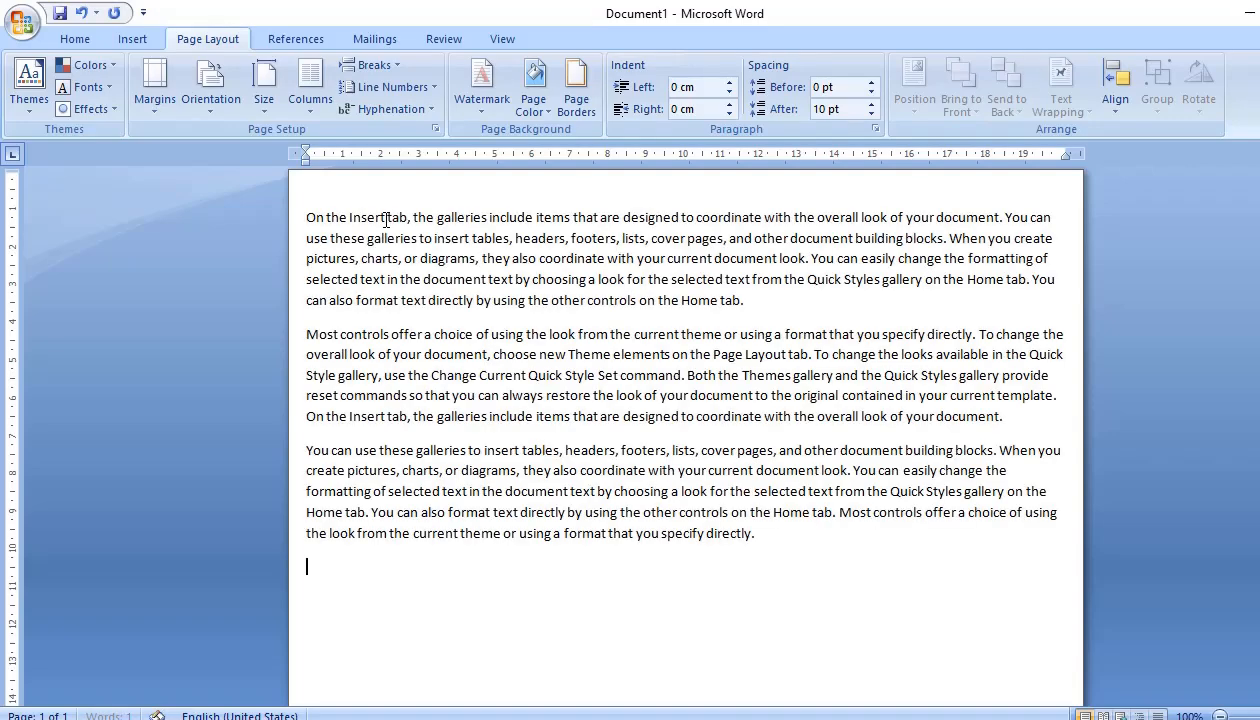
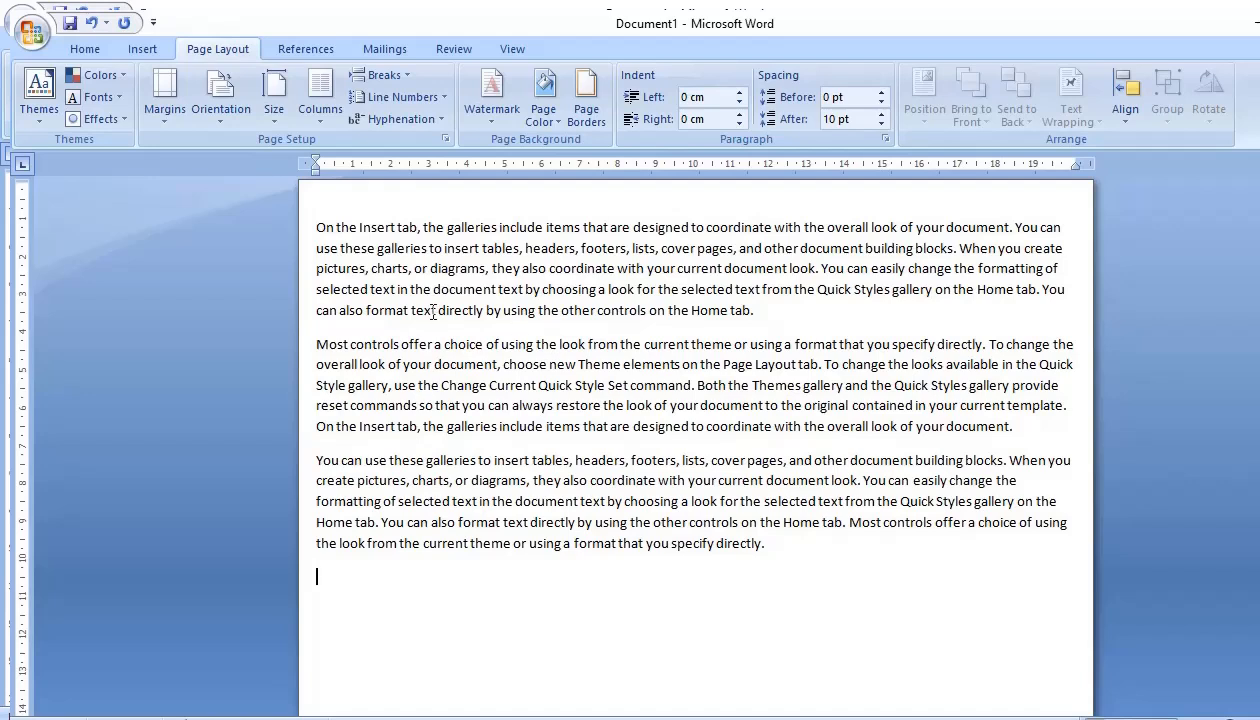
Insert the picture "1" from the emoji folder on Local Disk (G:) below the sample paragraphs
click(133, 52)
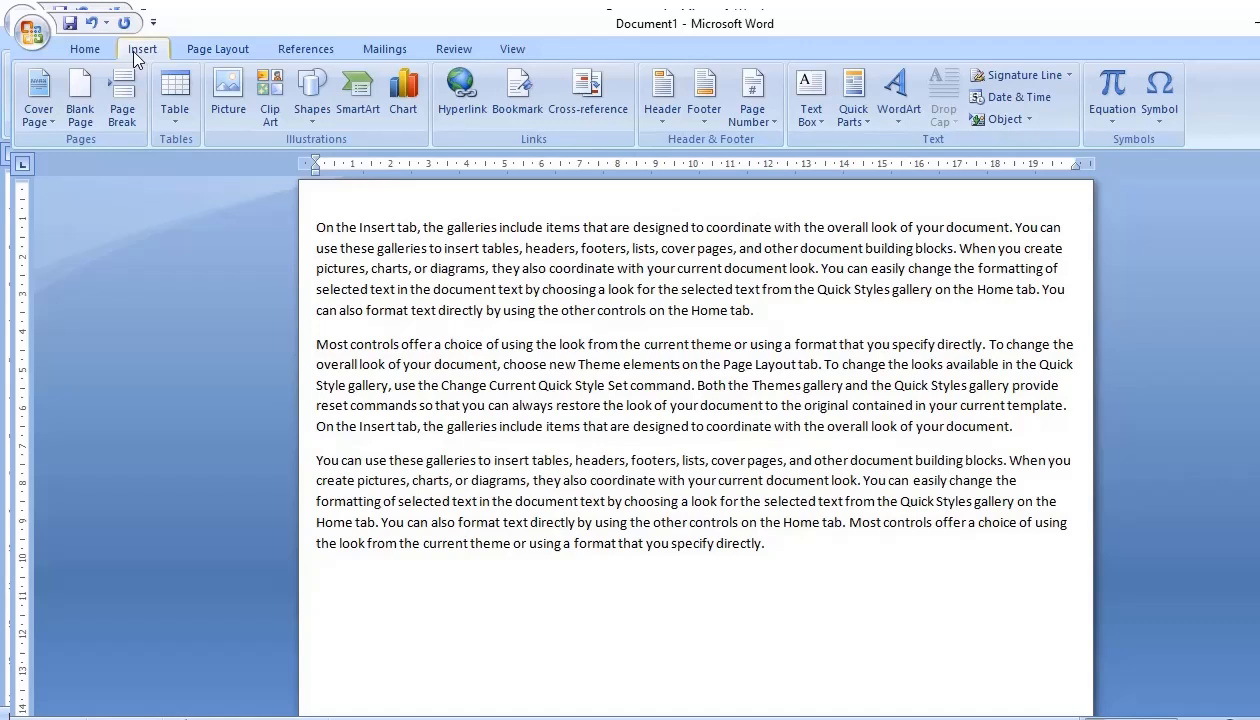
click(229, 95)
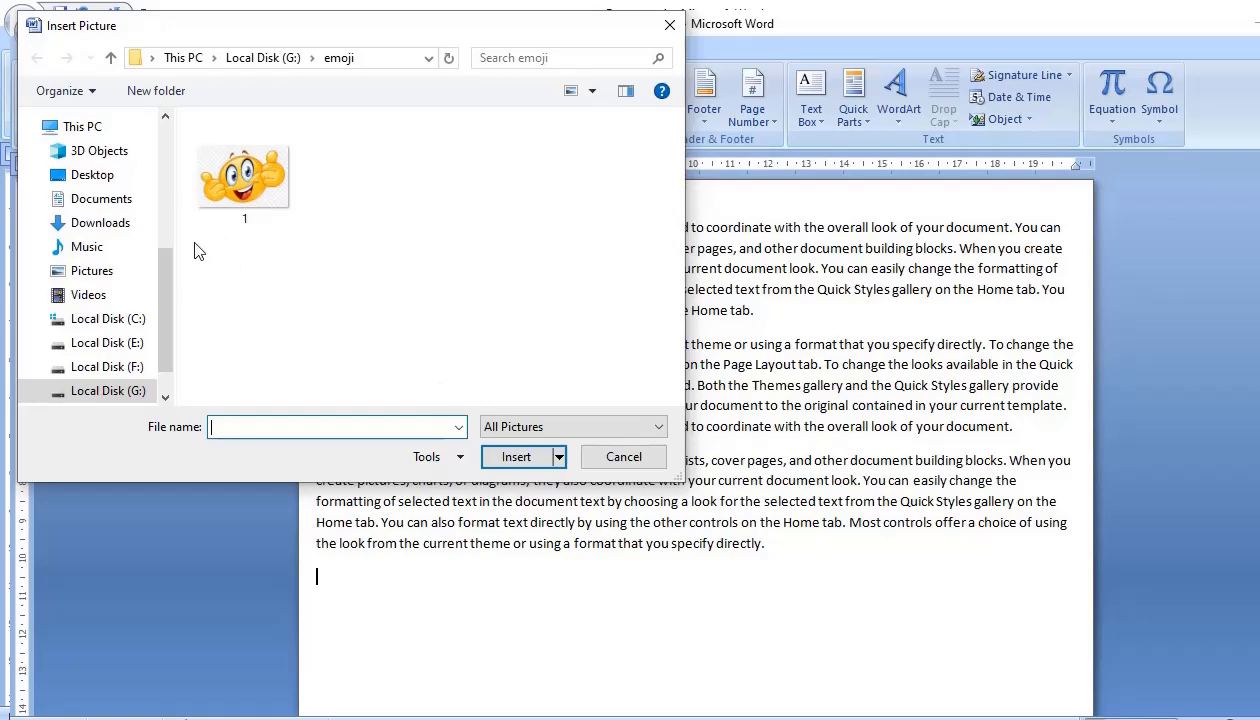
click(236, 198)
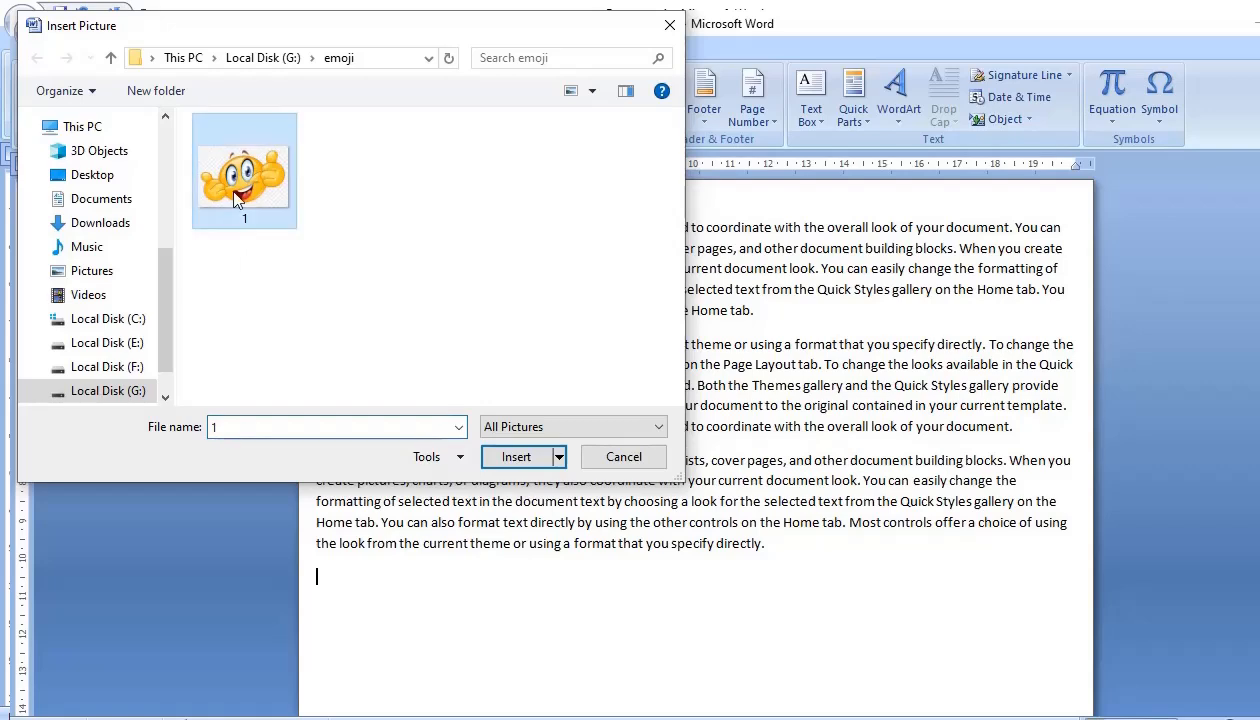
click(515, 457)
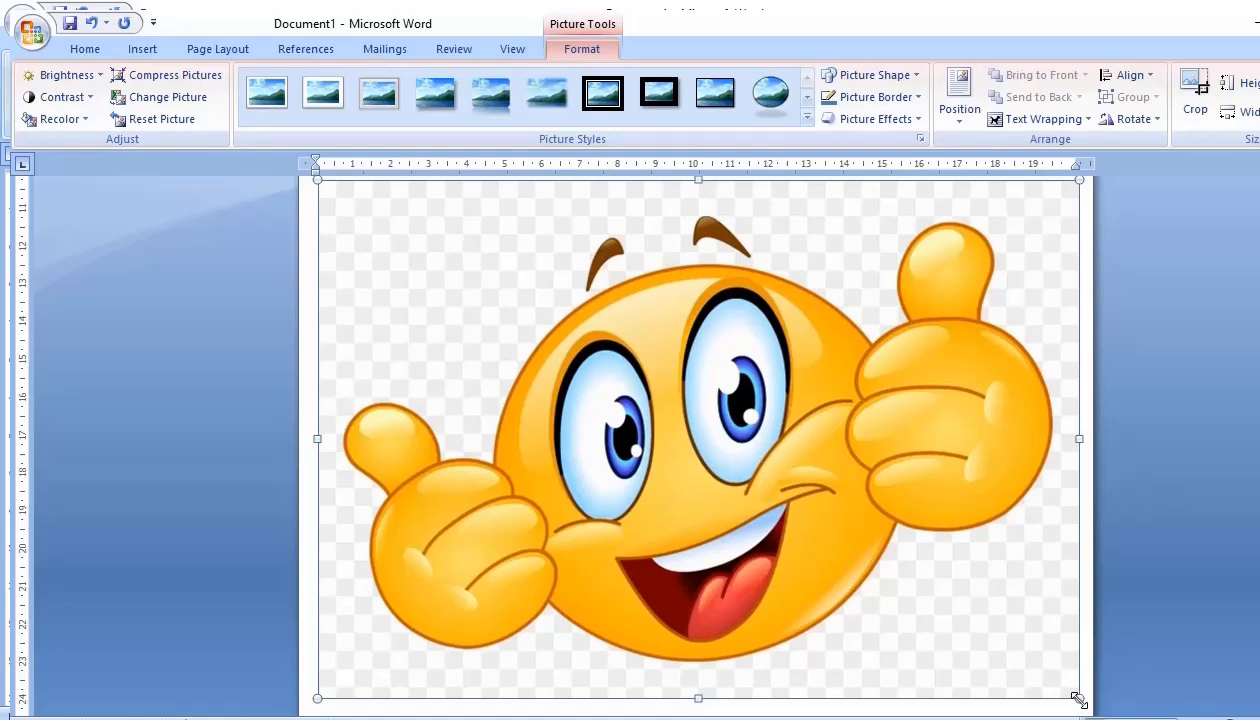
Shrink the emoji picture proportionally from its lower-right corner to about 11 cm wide, and deselect it
drag(1077, 698, 970, 622)
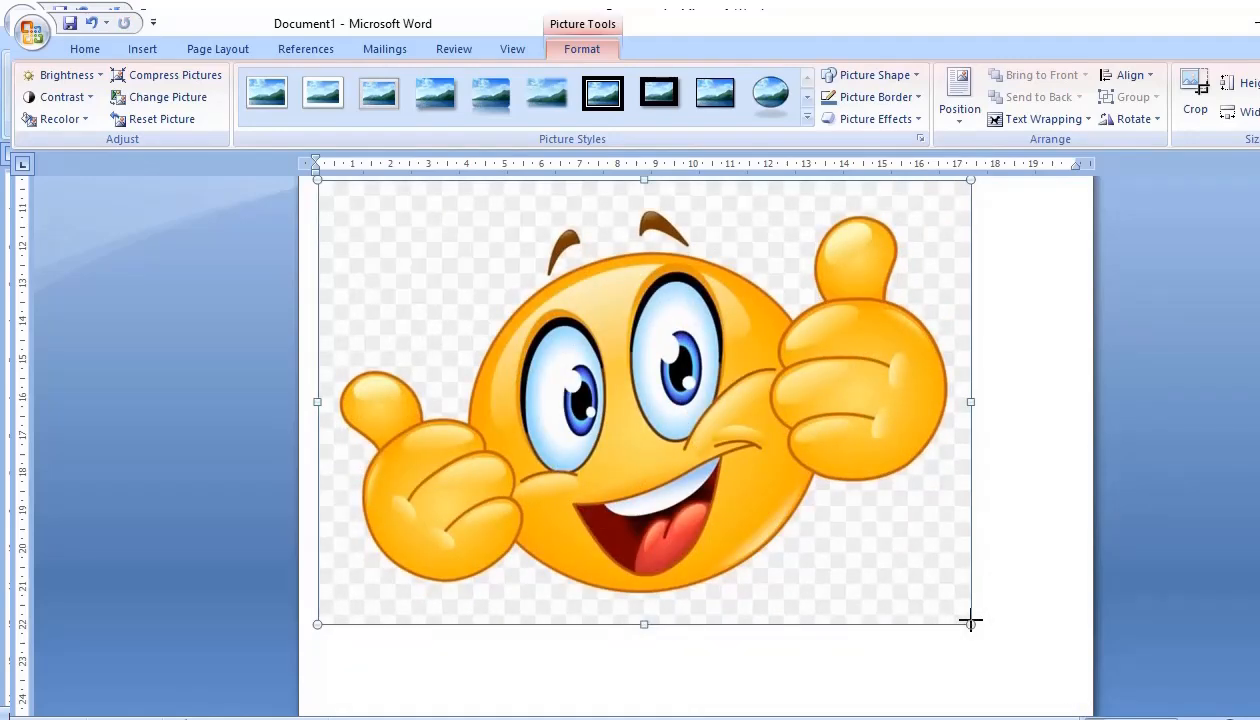
drag(970, 622, 741, 464)
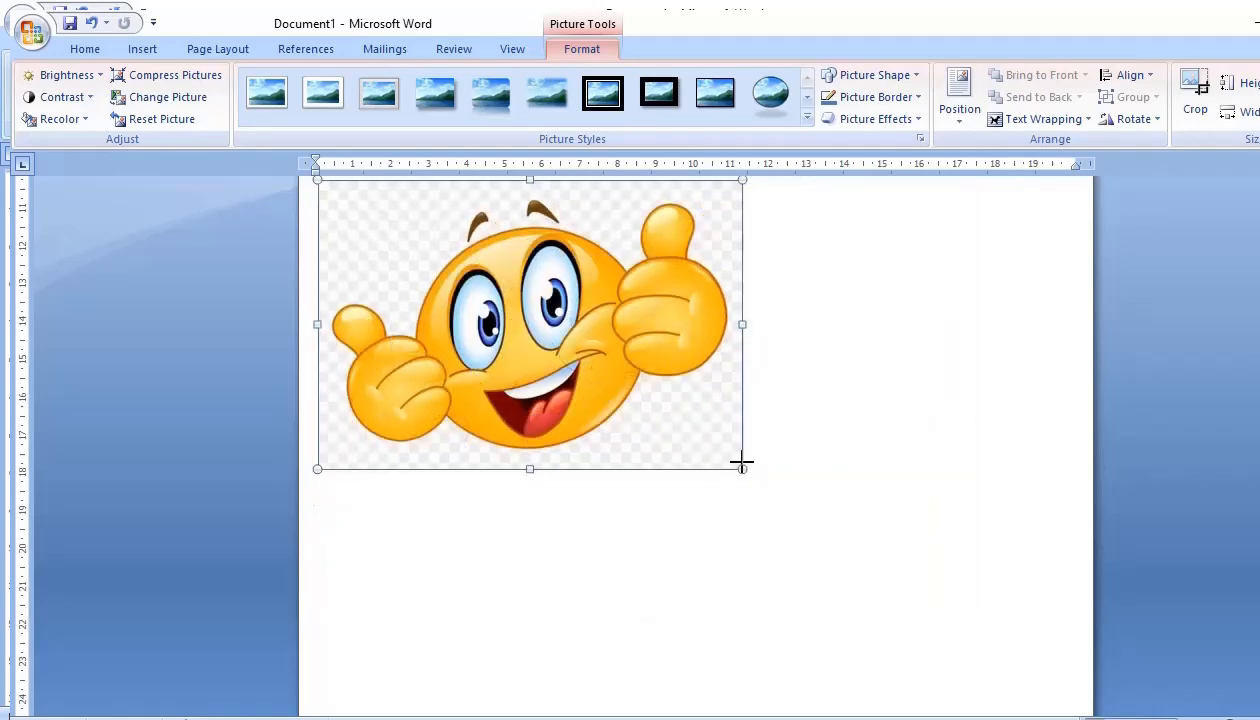
scroll(1021, 436, up, 3)
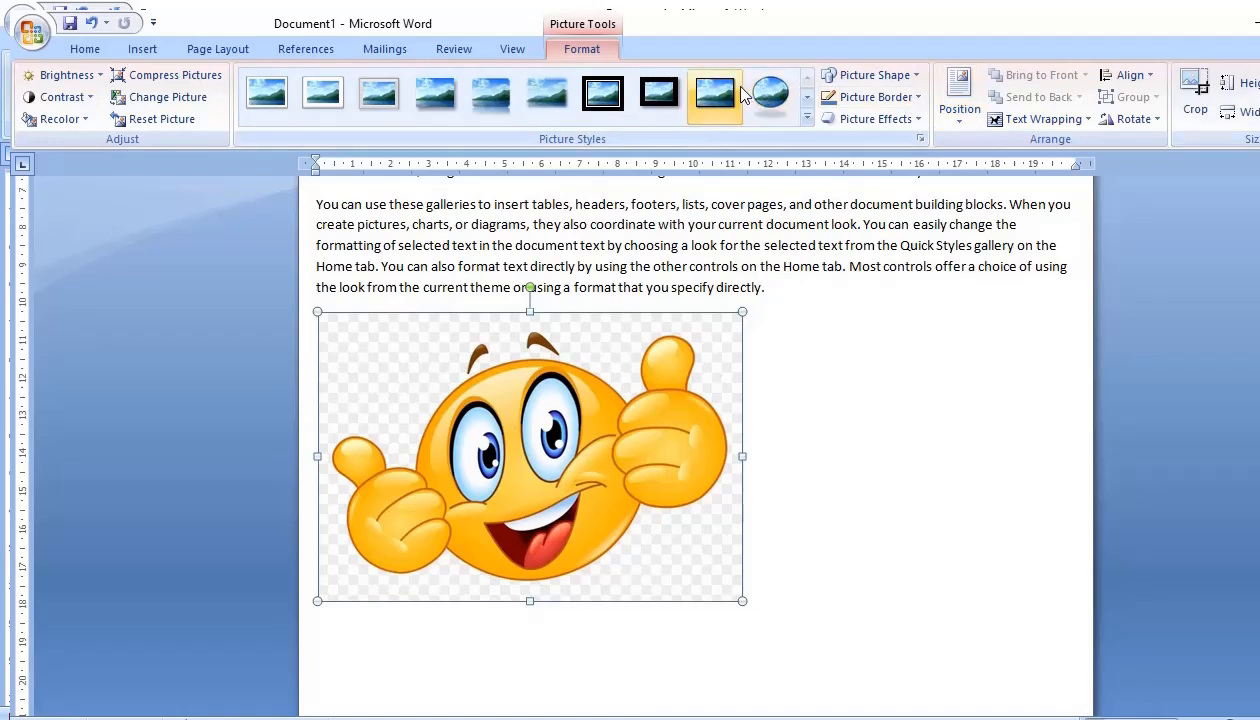
click(890, 427)
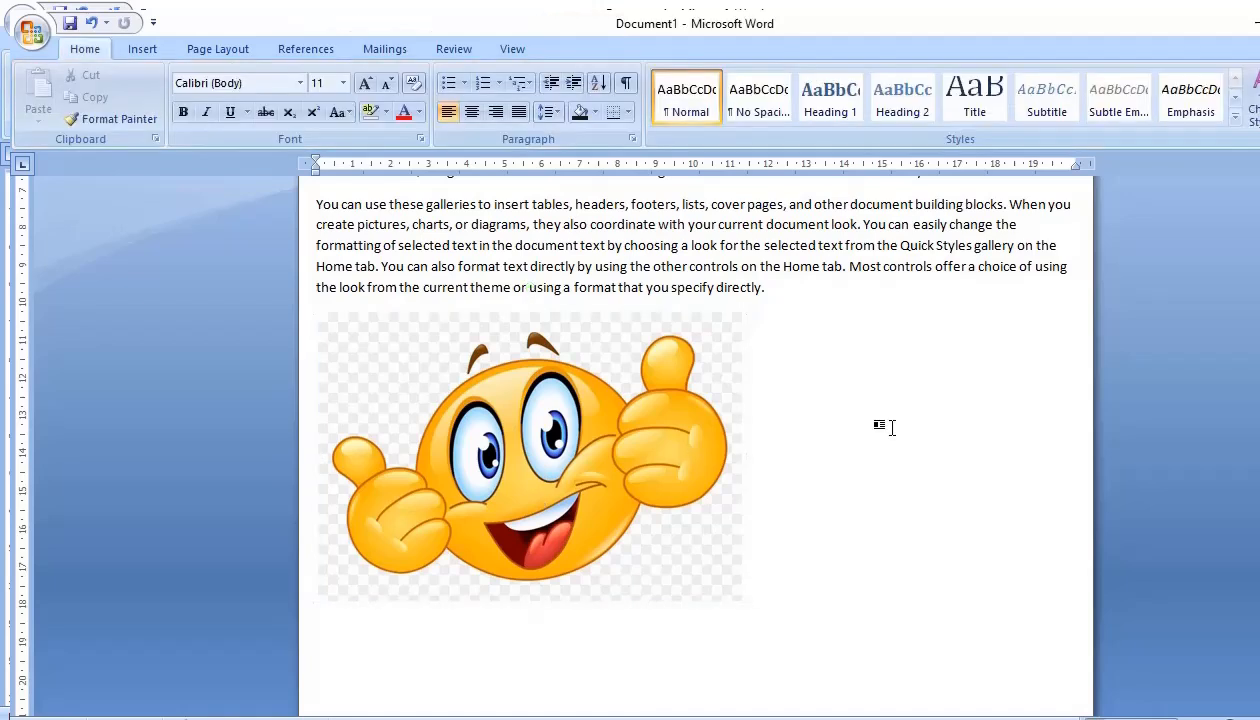
Select the emoji picture and fine-tune its height in small increments until the picture is slightly under 11 cm wide
click(566, 452)
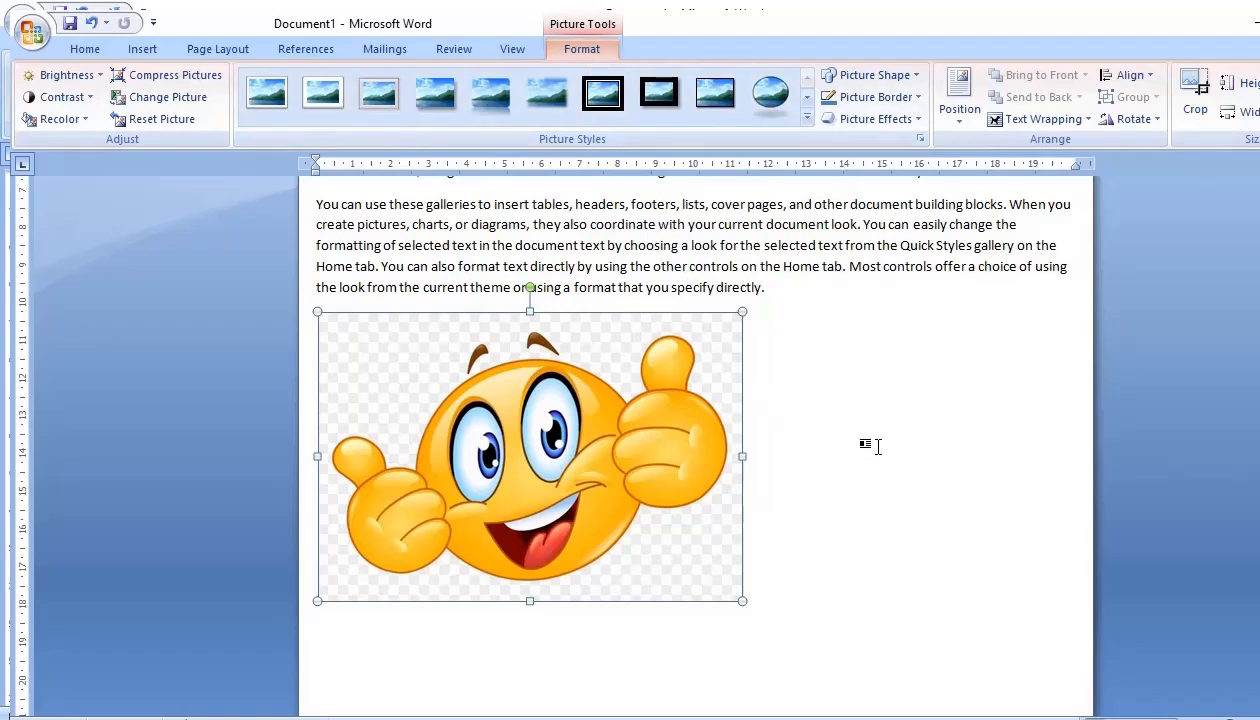
click(878, 543)
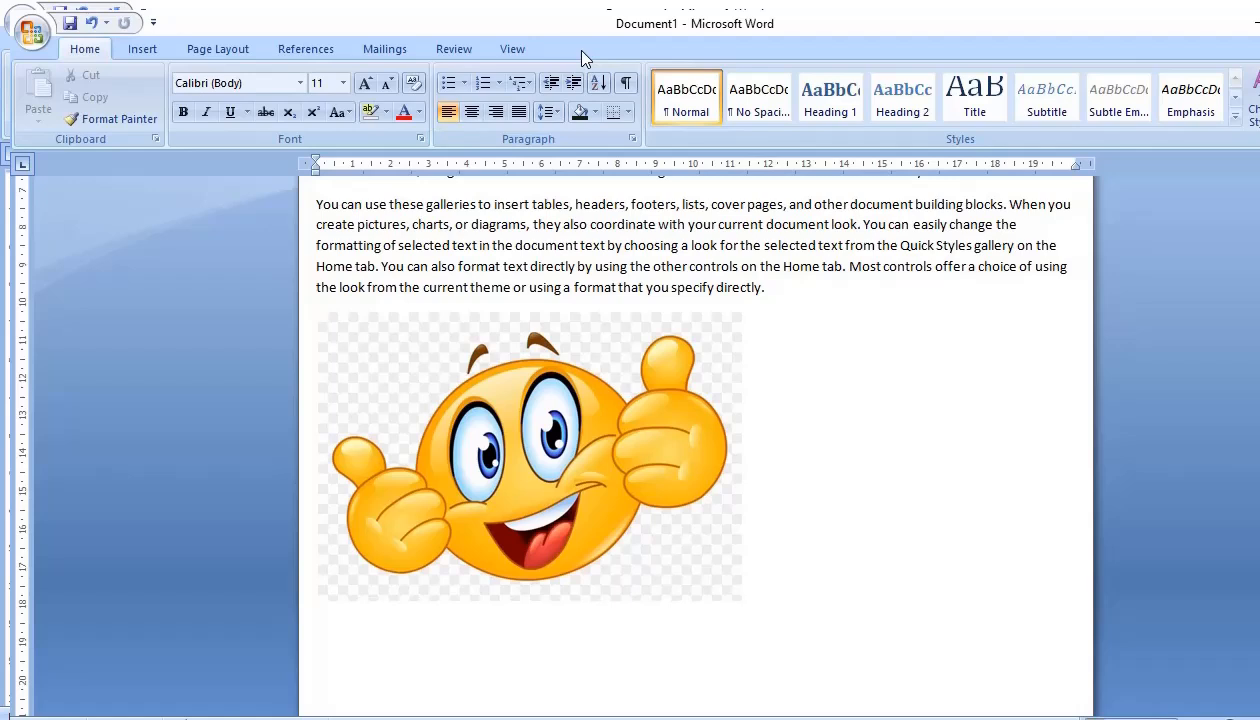
click(537, 450)
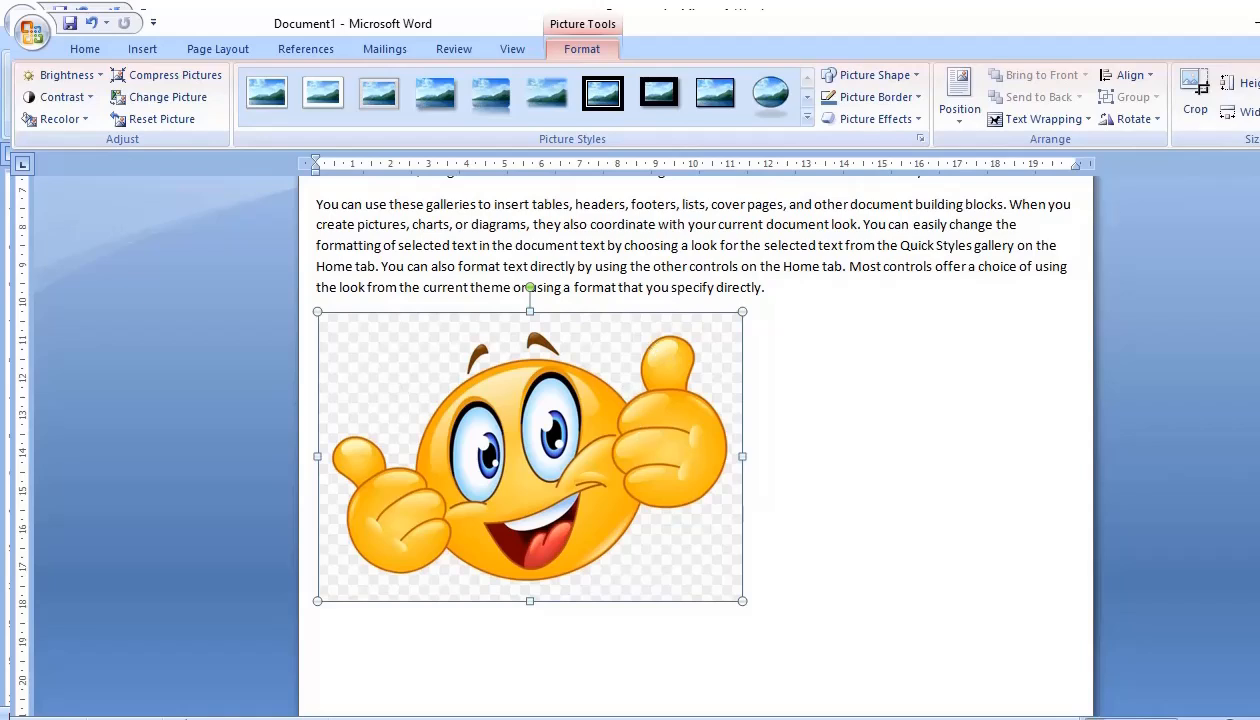
click(1257, 87)
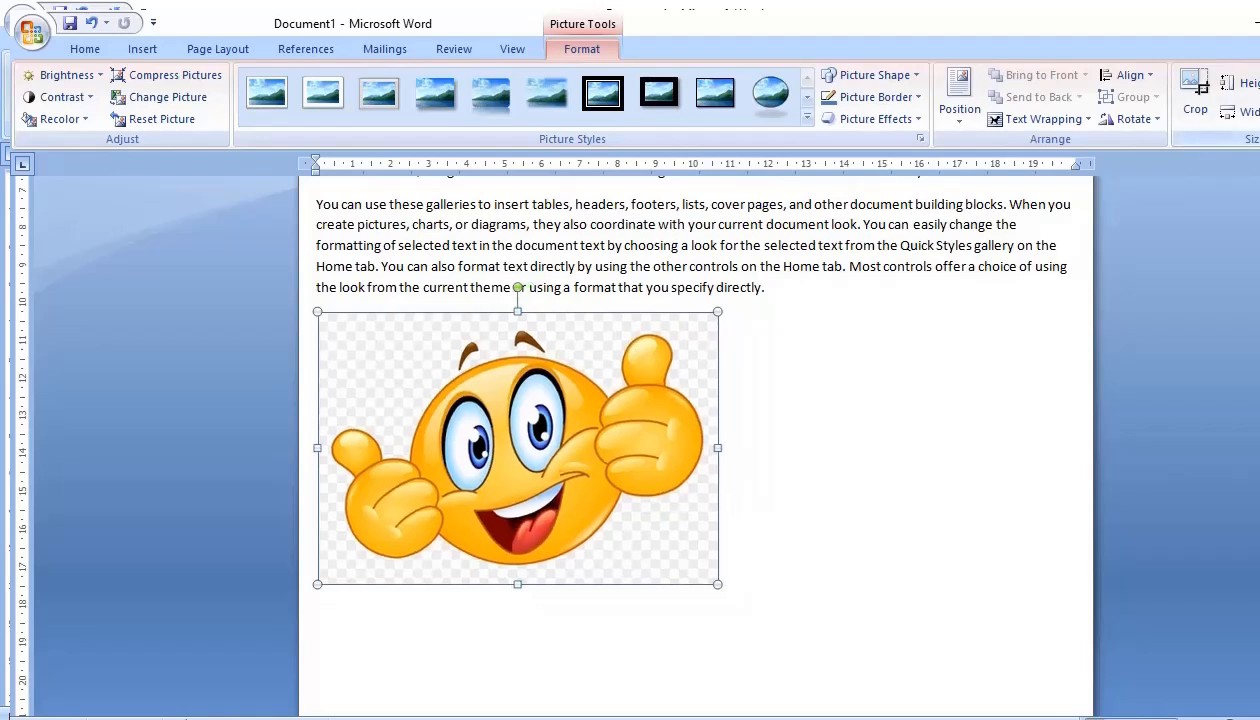
click(1257, 79)
click(1257, 79)
click(1257, 79)
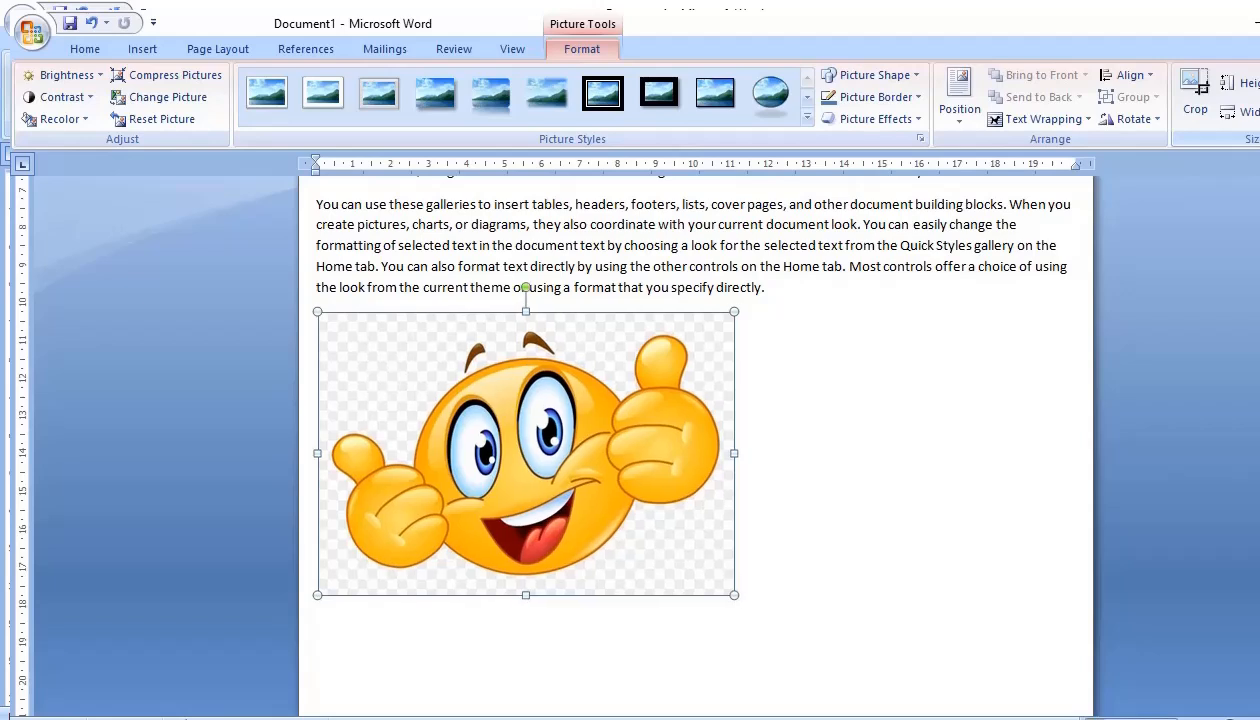
click(1257, 87)
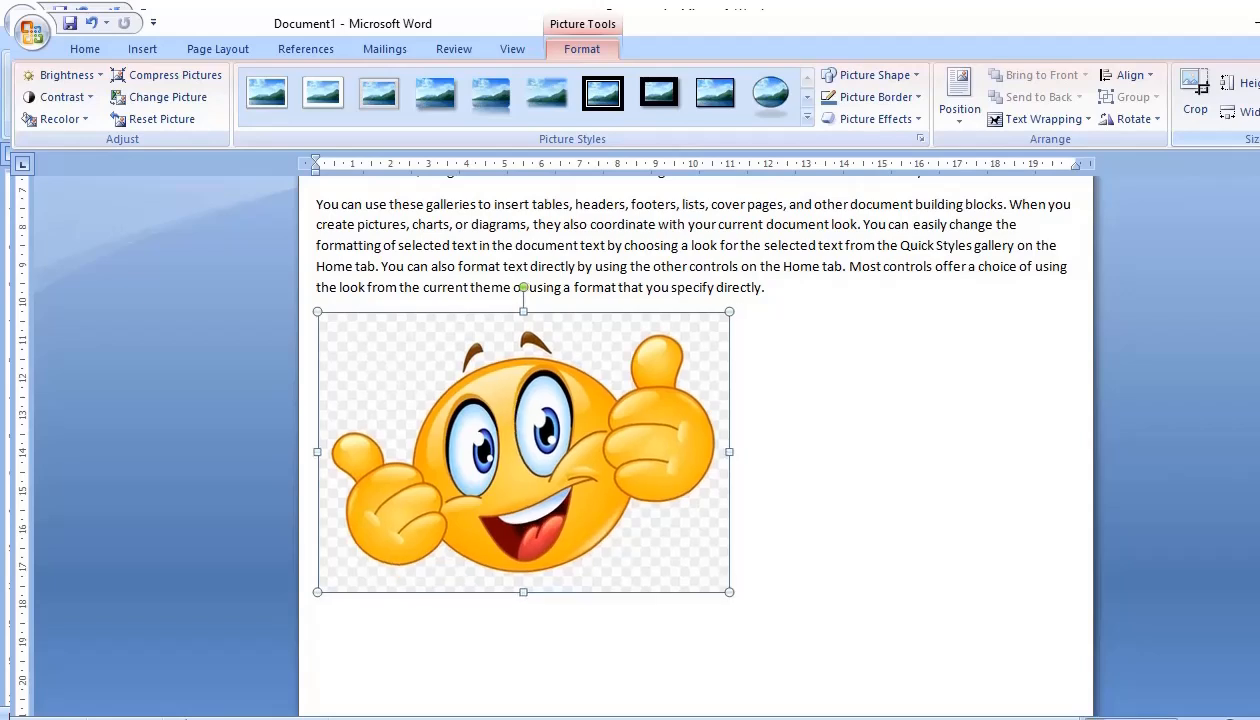
click(1257, 87)
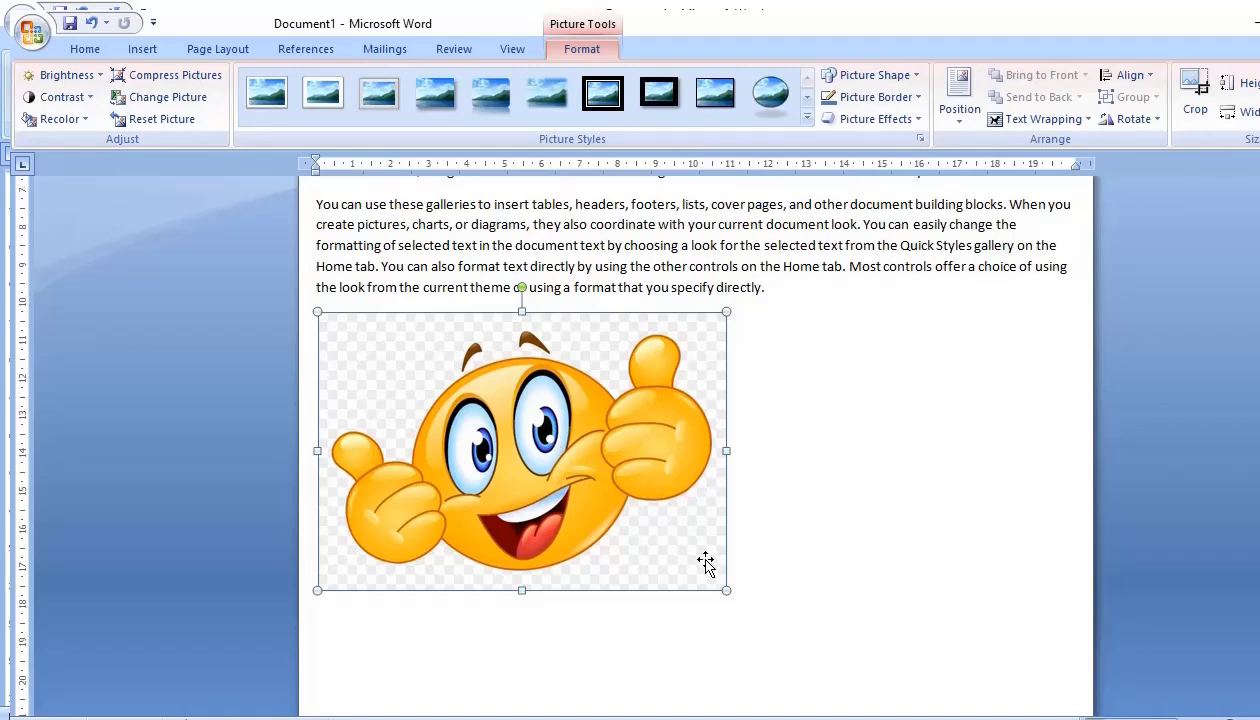
Shrink the emoji picture proportionally to about 6 cm wide and position it in the page's top-left corner with text wrapping
drag(724, 588, 550, 468)
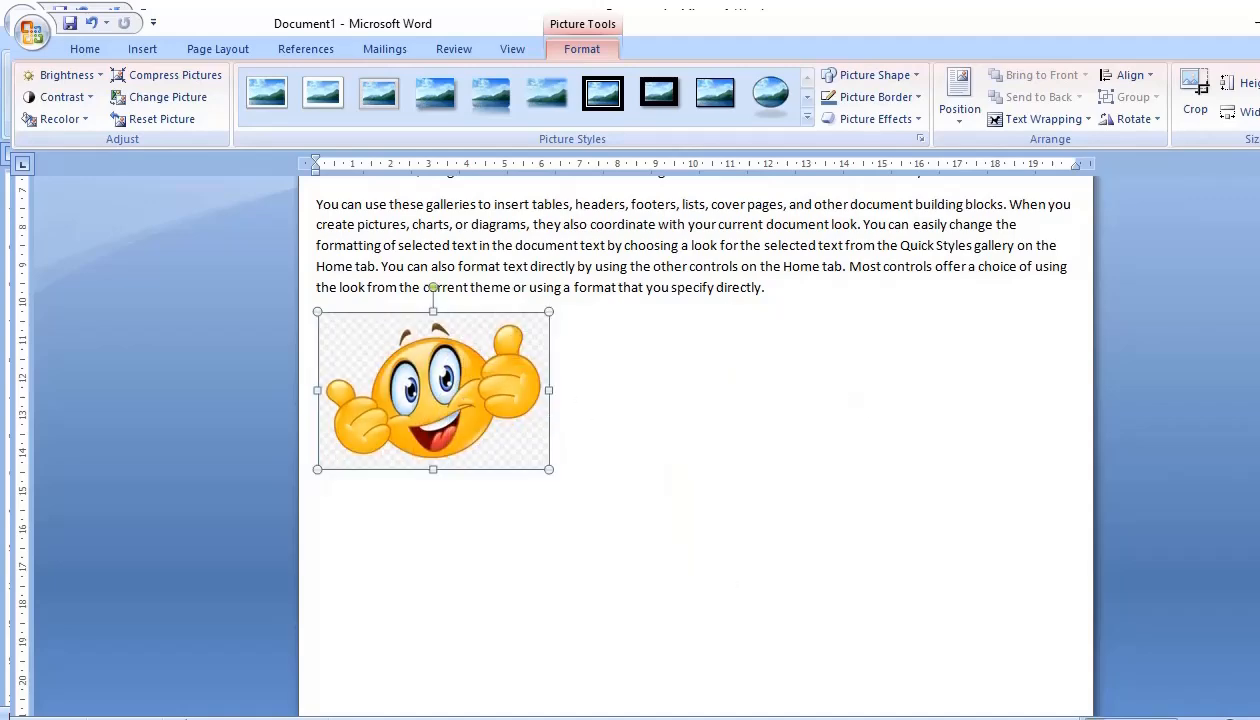
scroll(695, 440, up, 5)
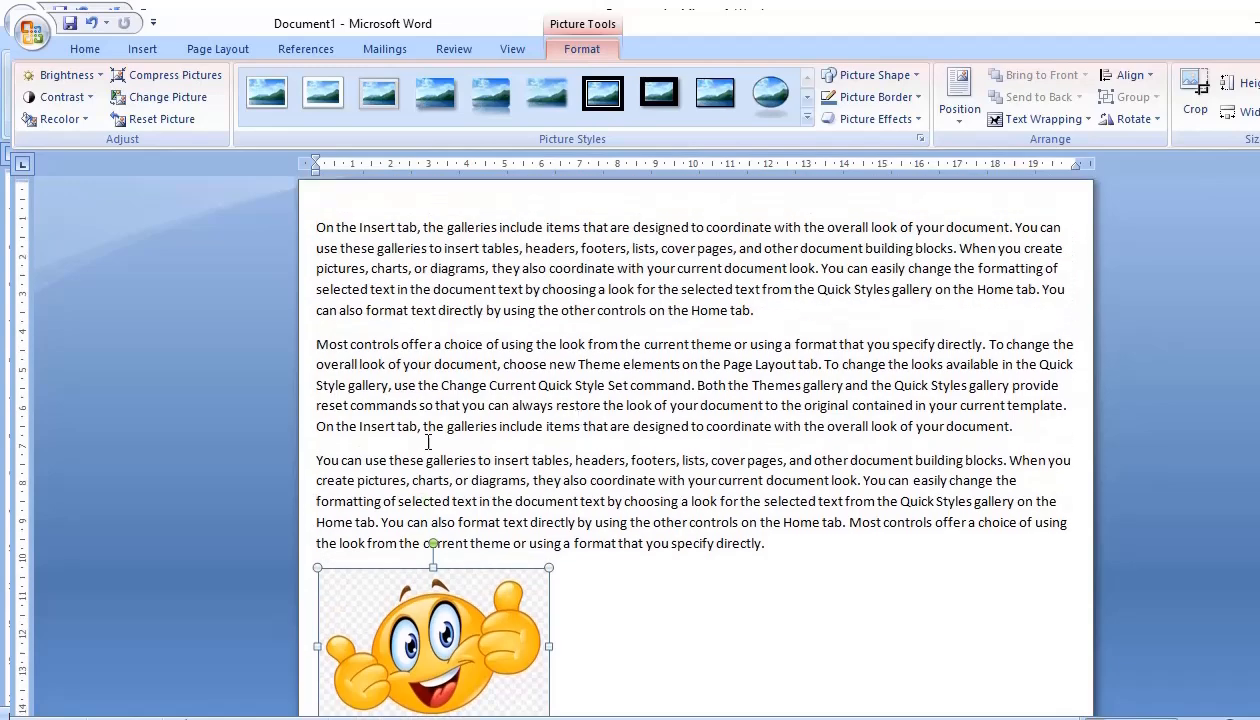
click(957, 110)
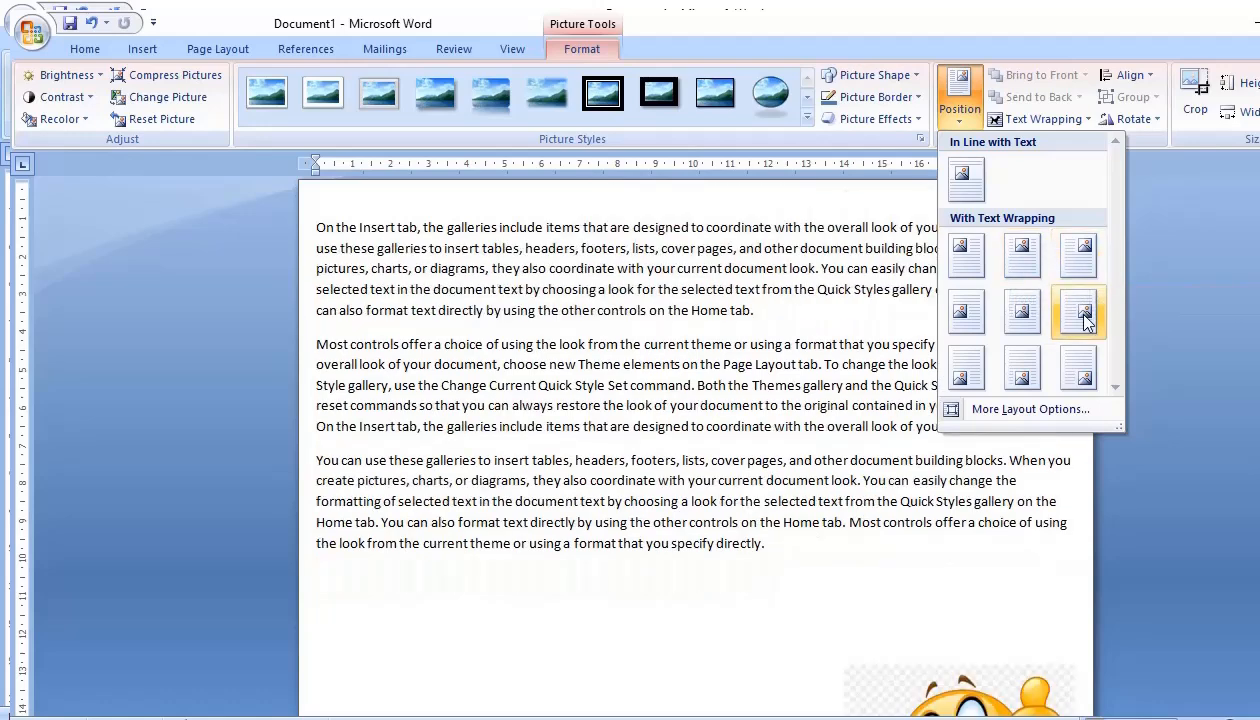
click(964, 256)
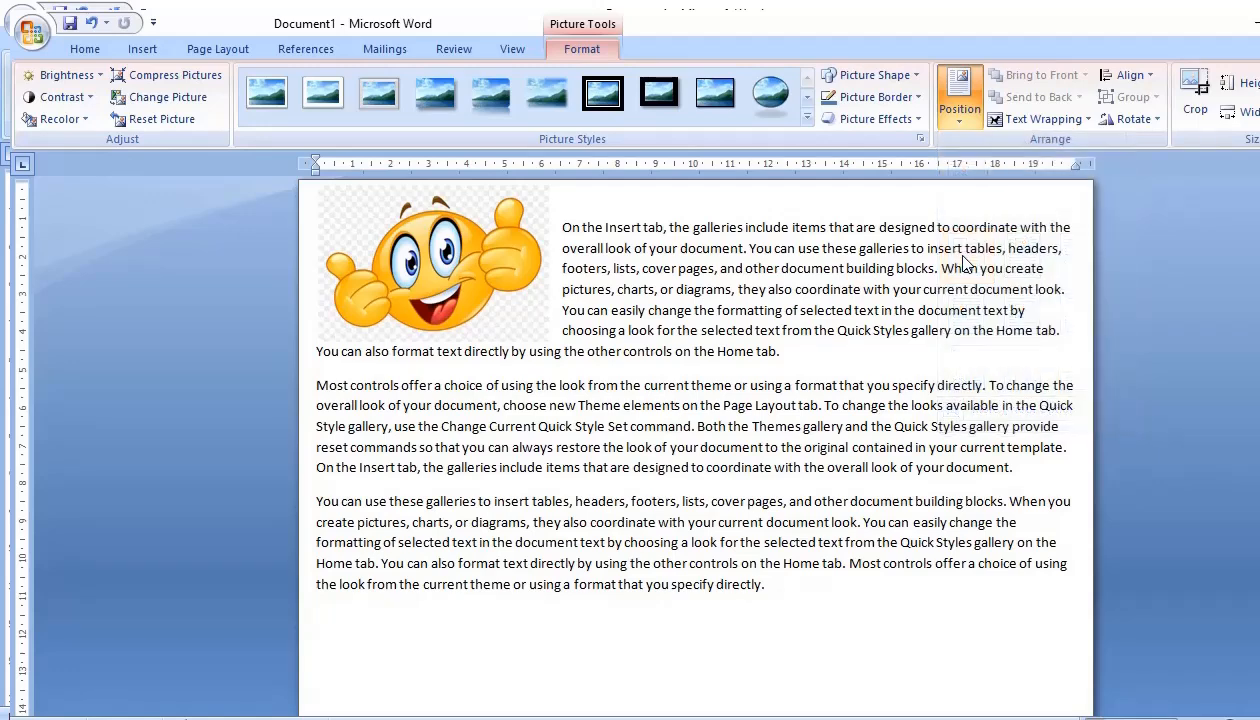
click(676, 350)
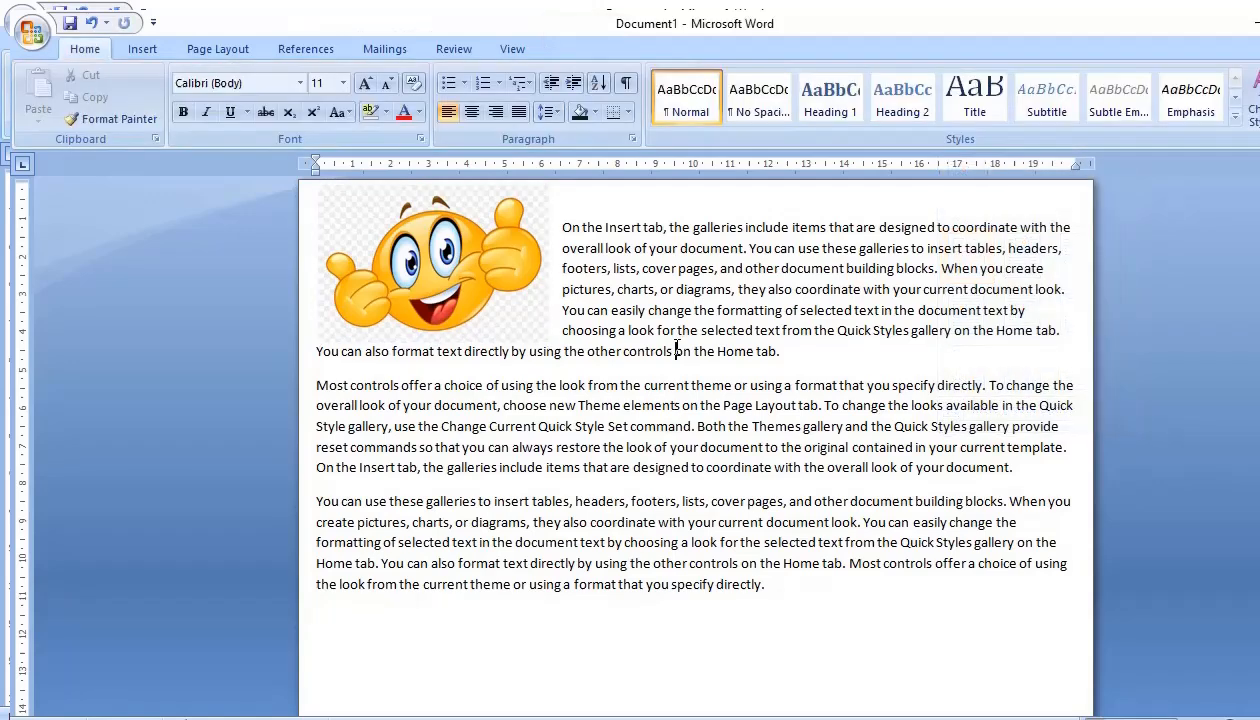
Change the document's paper size to A5 (14.8 cm x 21 cm) and look over the reflowed page
click(225, 55)
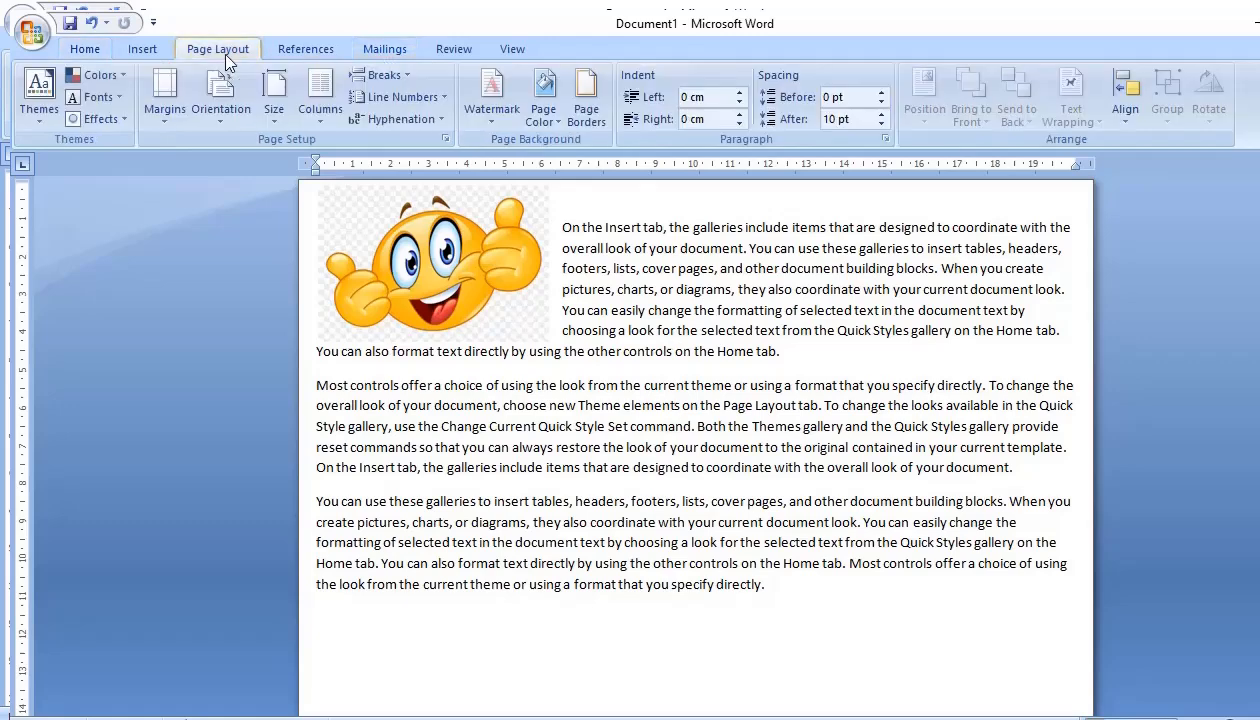
click(271, 116)
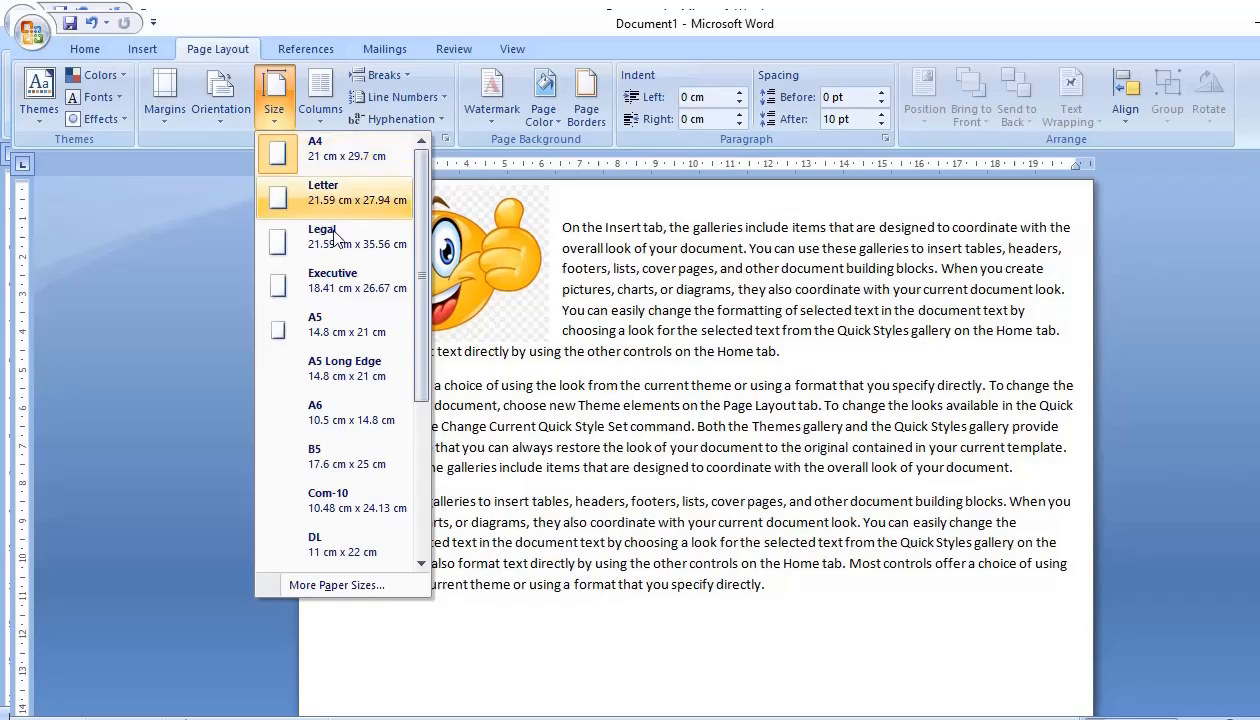
click(355, 325)
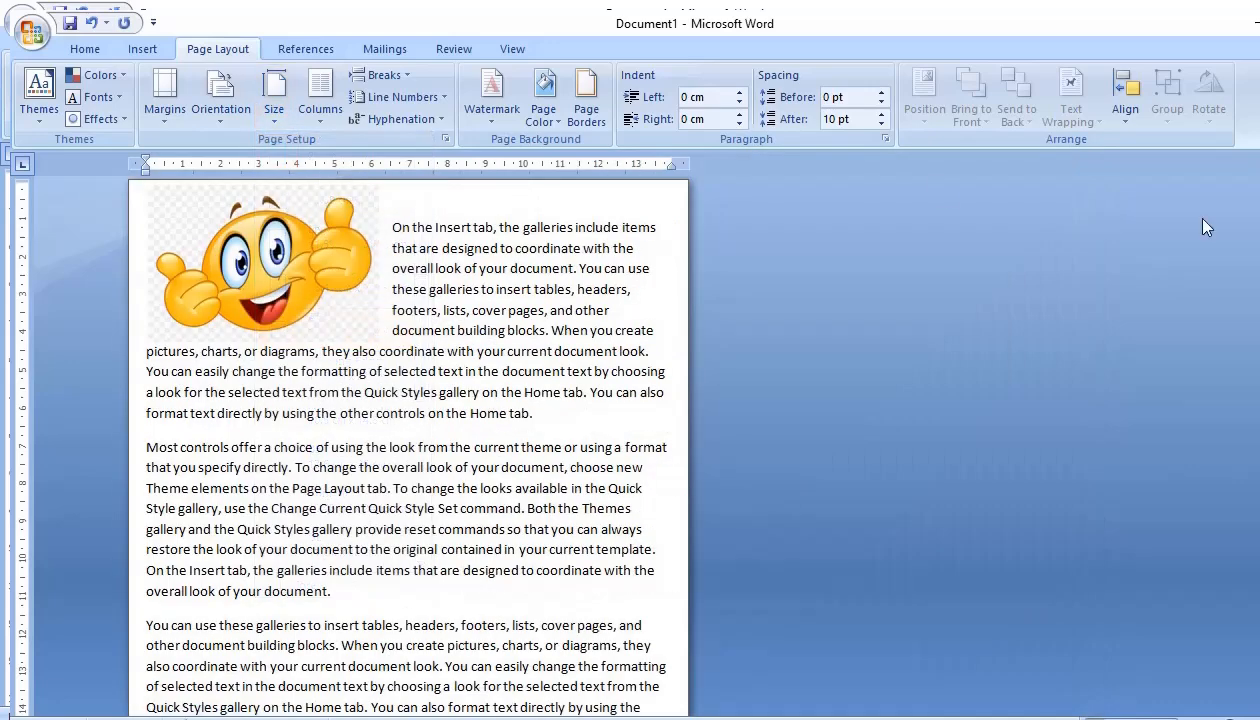
scroll(355, 330, down, 5)
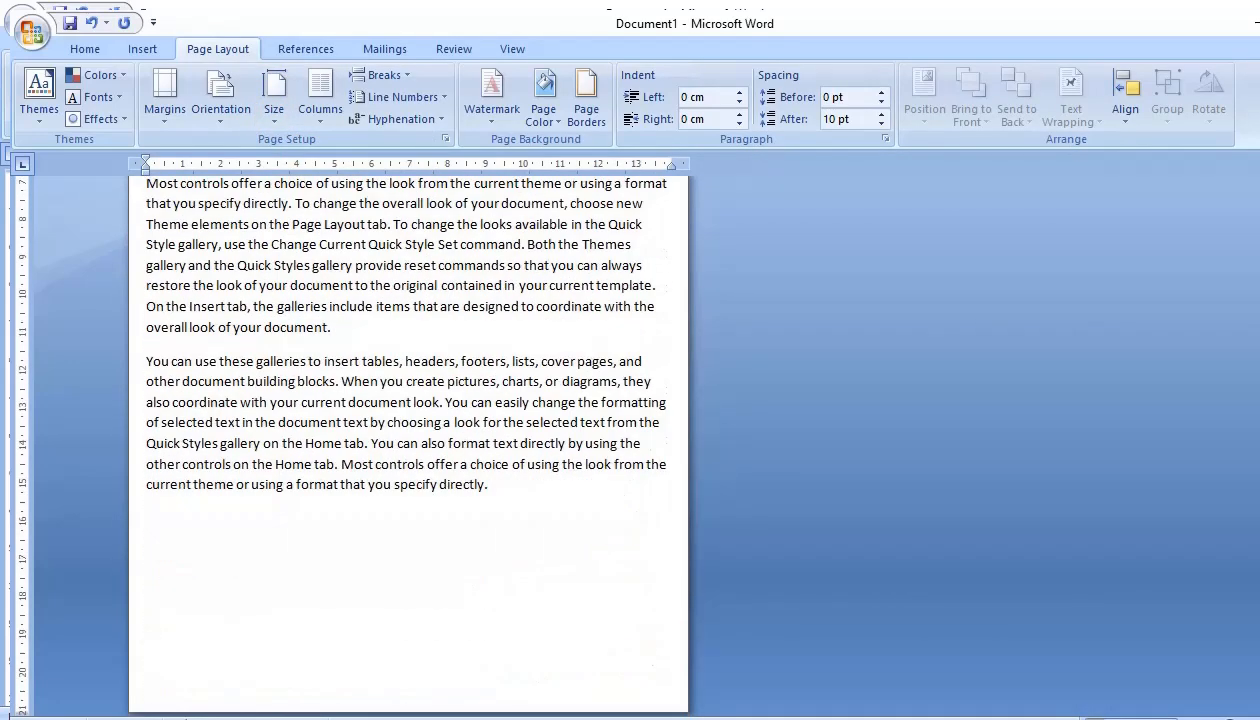
scroll(428, 259, up, 2)
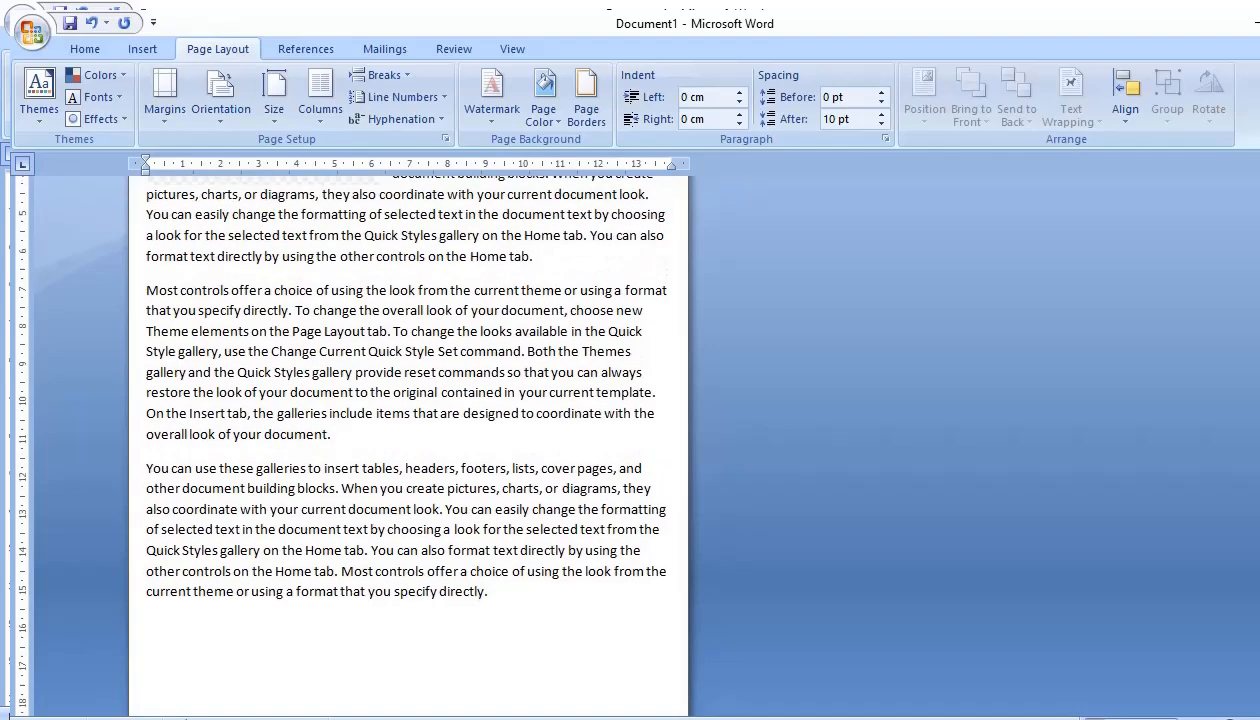
scroll(428, 259, up, 2)
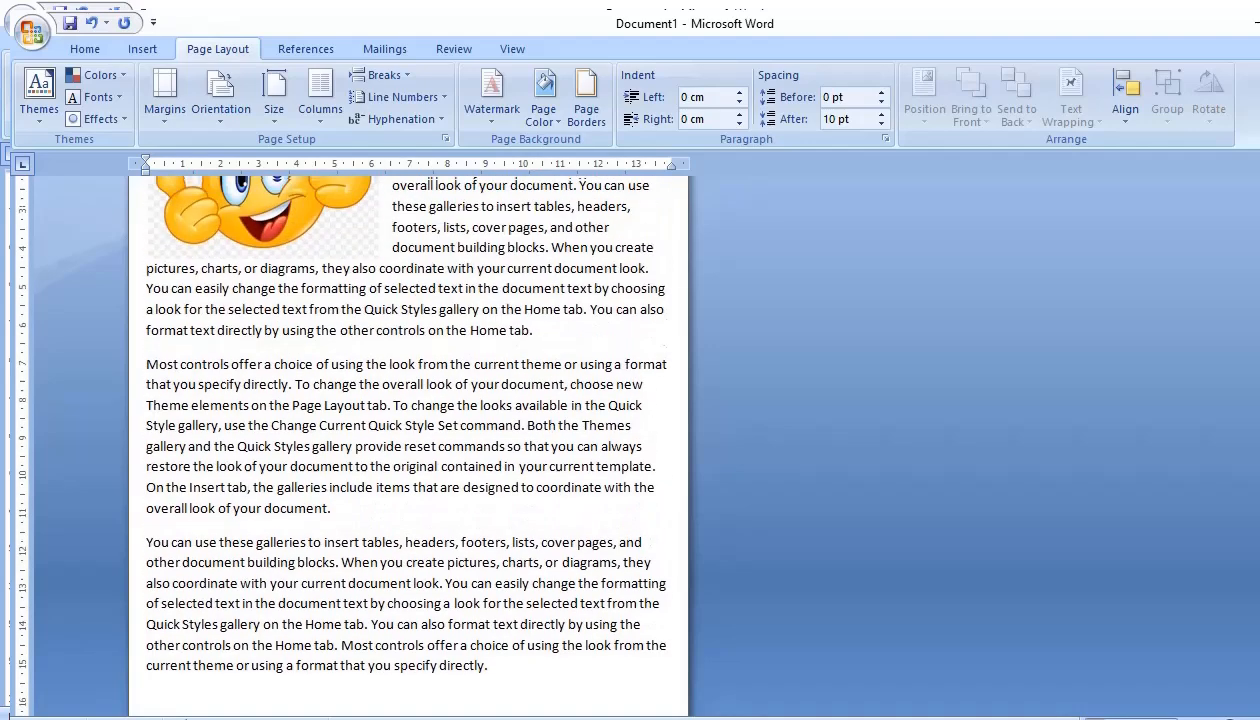
scroll(640, 479, up, 1)
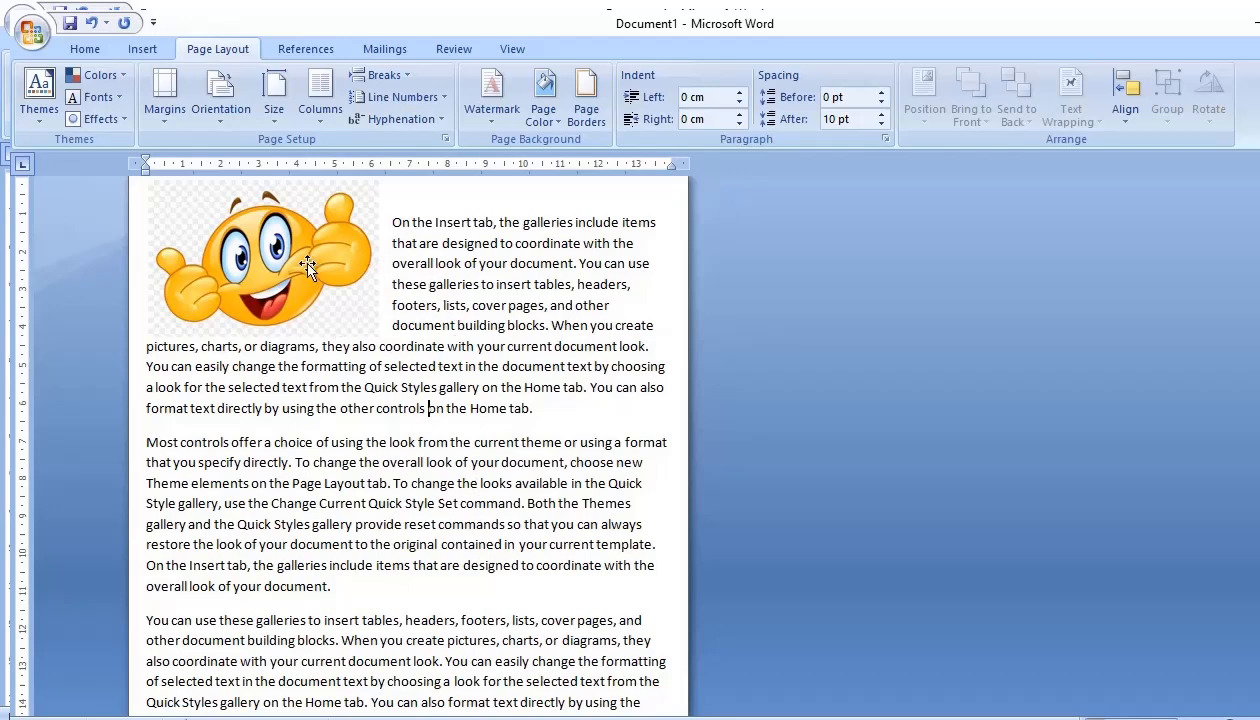
Change the document's paper size to A6 (10.5 cm x 14.8 cm) and check how the text and picture reflow
click(270, 127)
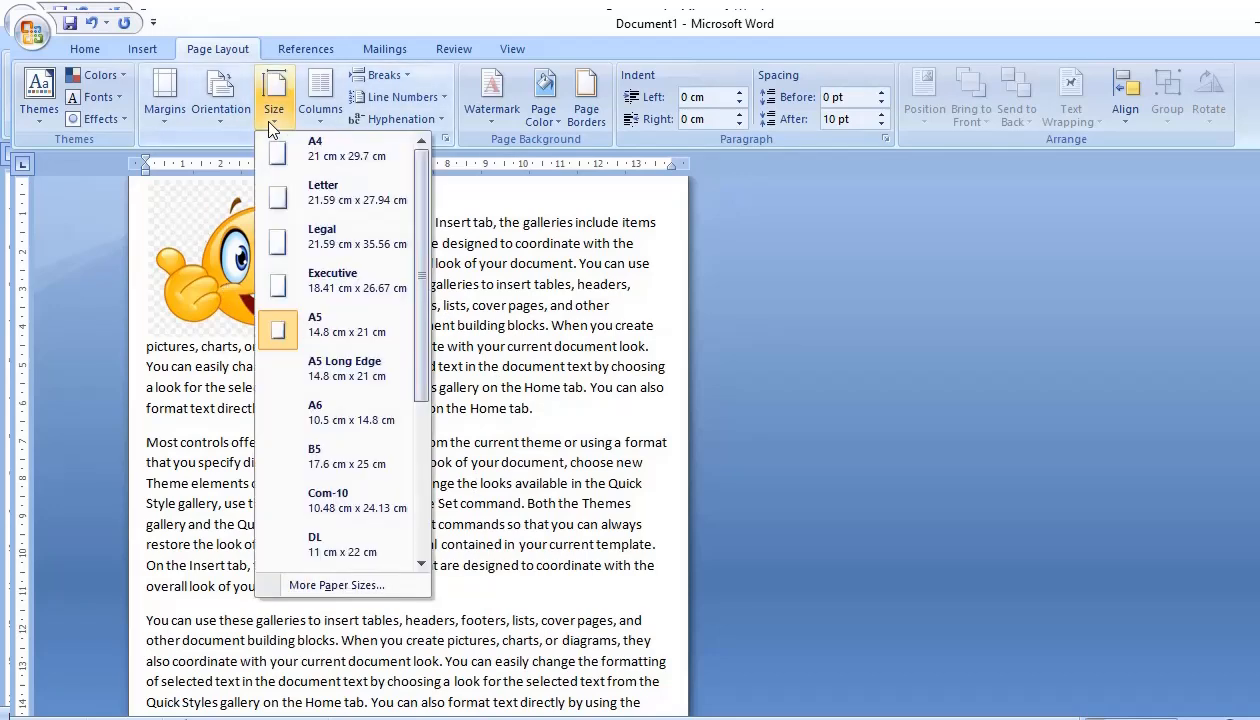
click(350, 420)
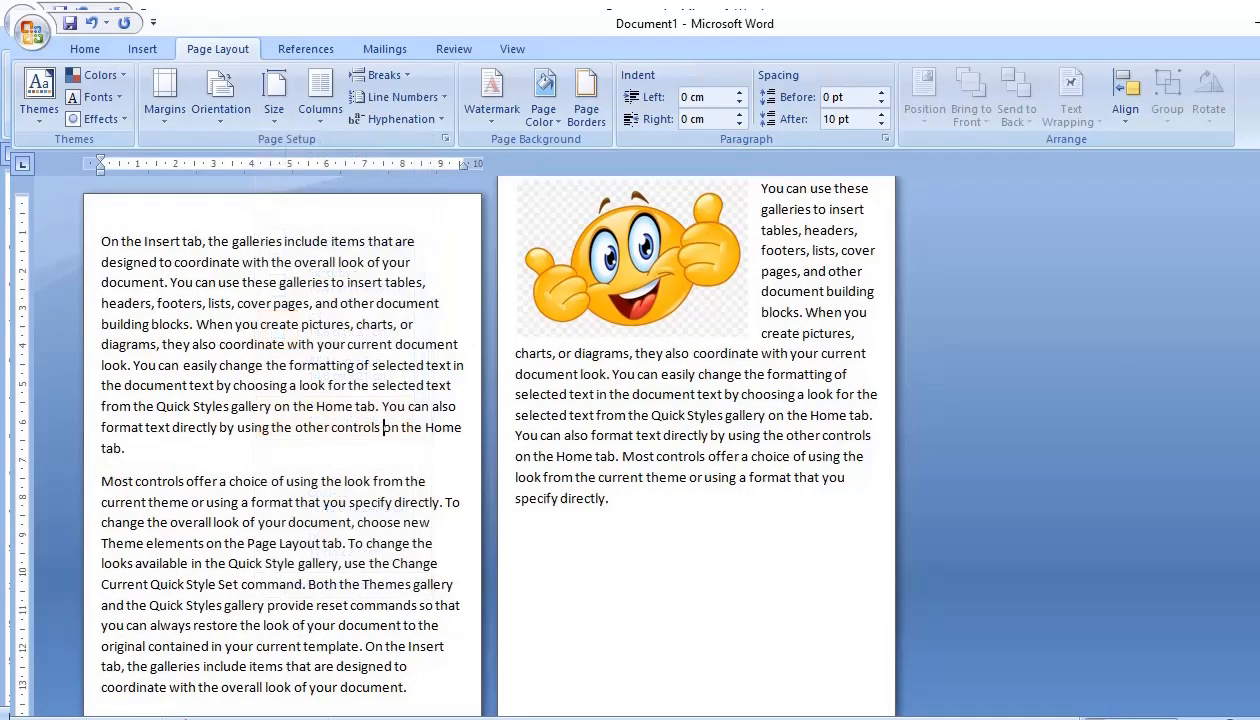
drag(1258, 318, 1258, 345)
drag(1258, 480, 1258, 479)
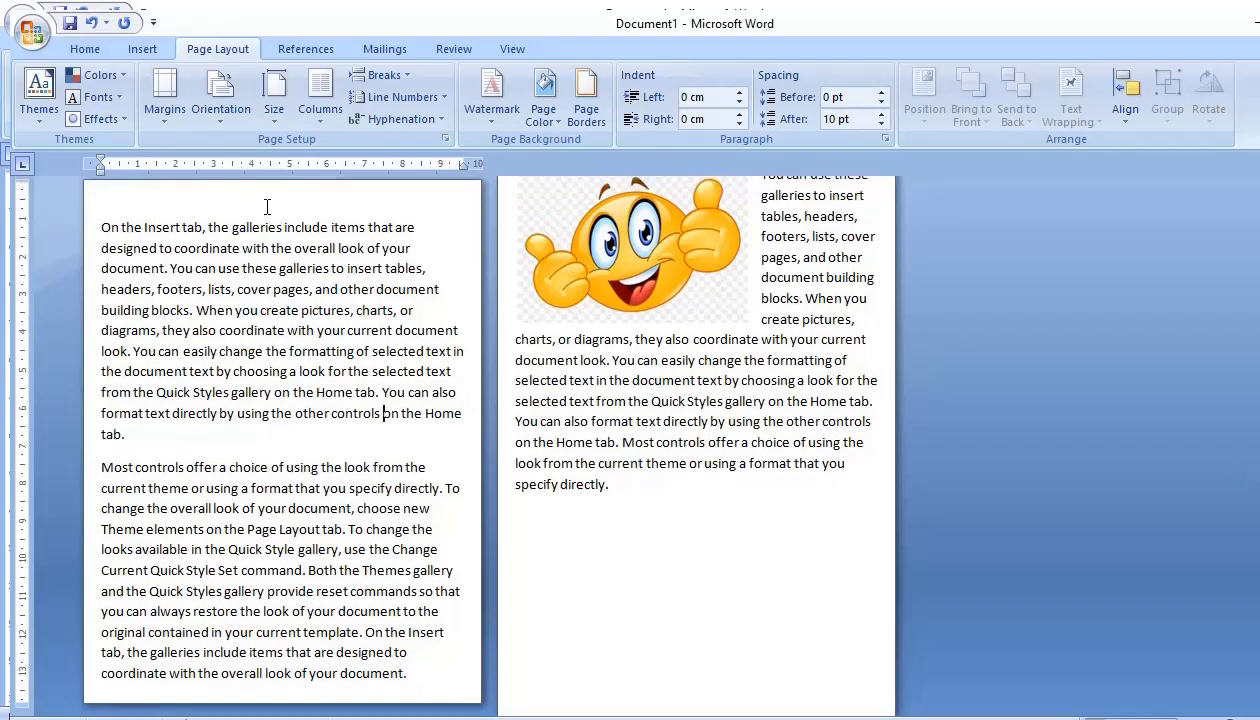
click(227, 118)
key(Escape)
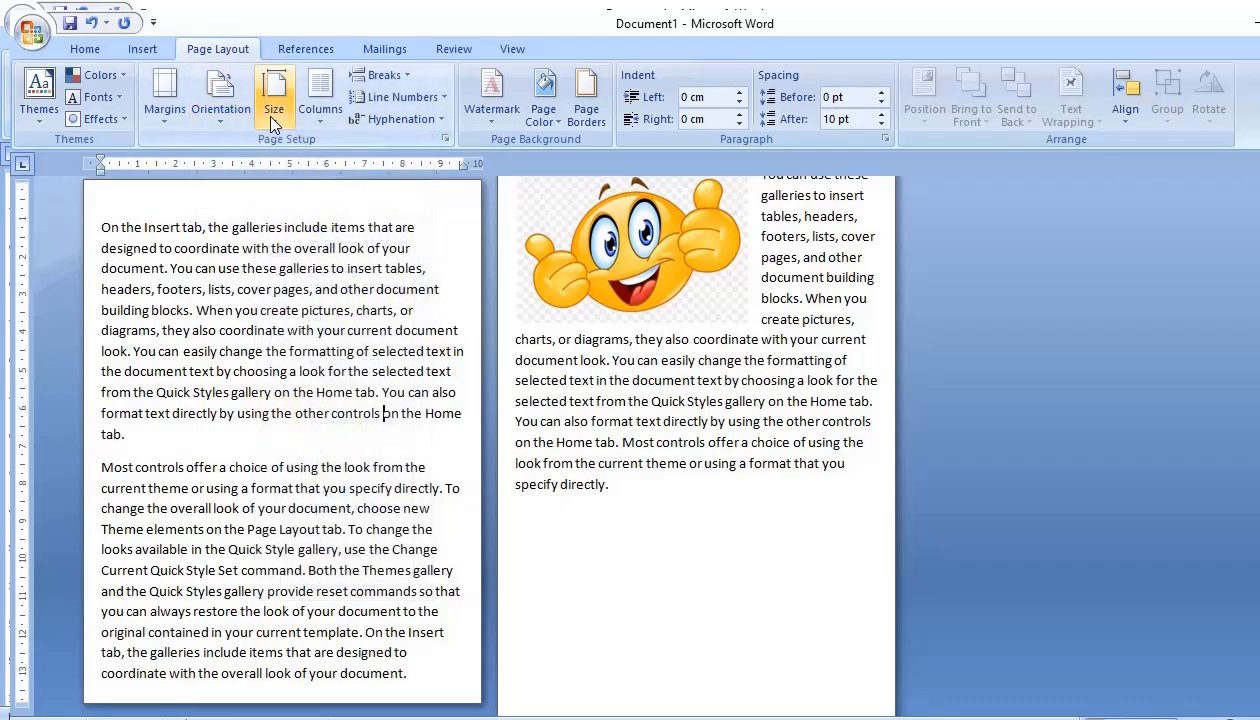
Open the custom paper size settings and set the page width to 12 cm
click(271, 118)
click(271, 118)
click(279, 117)
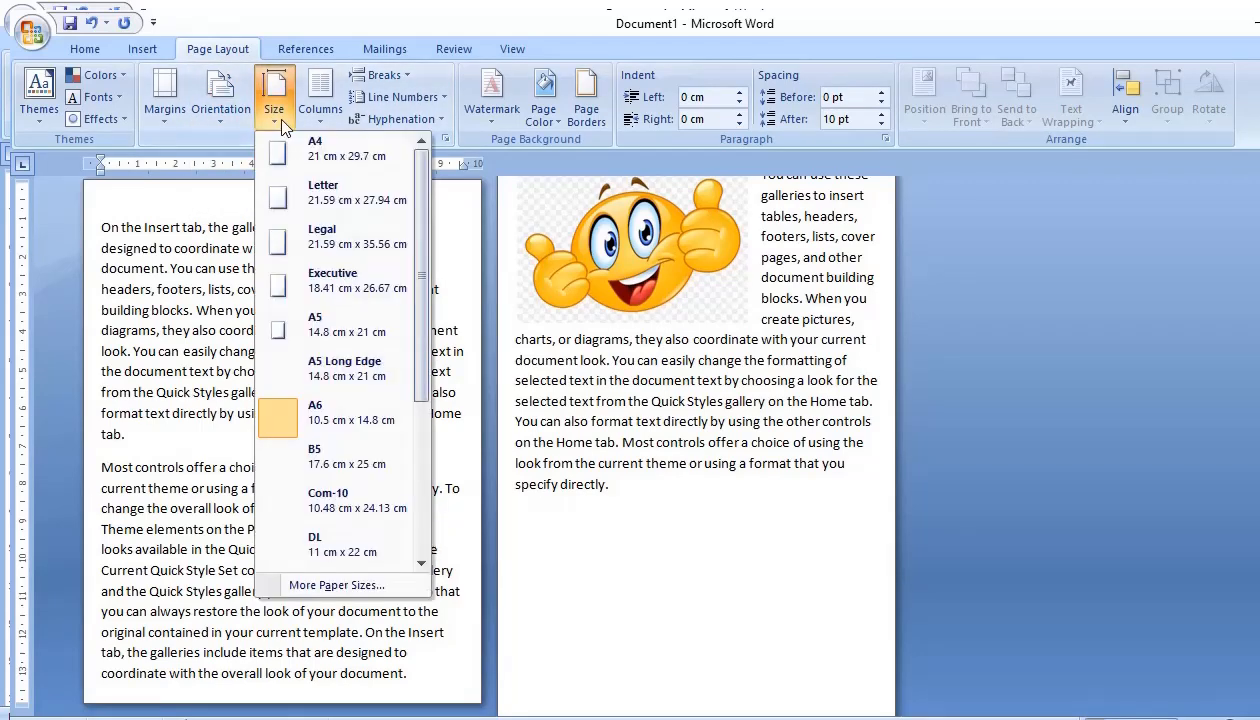
click(356, 593)
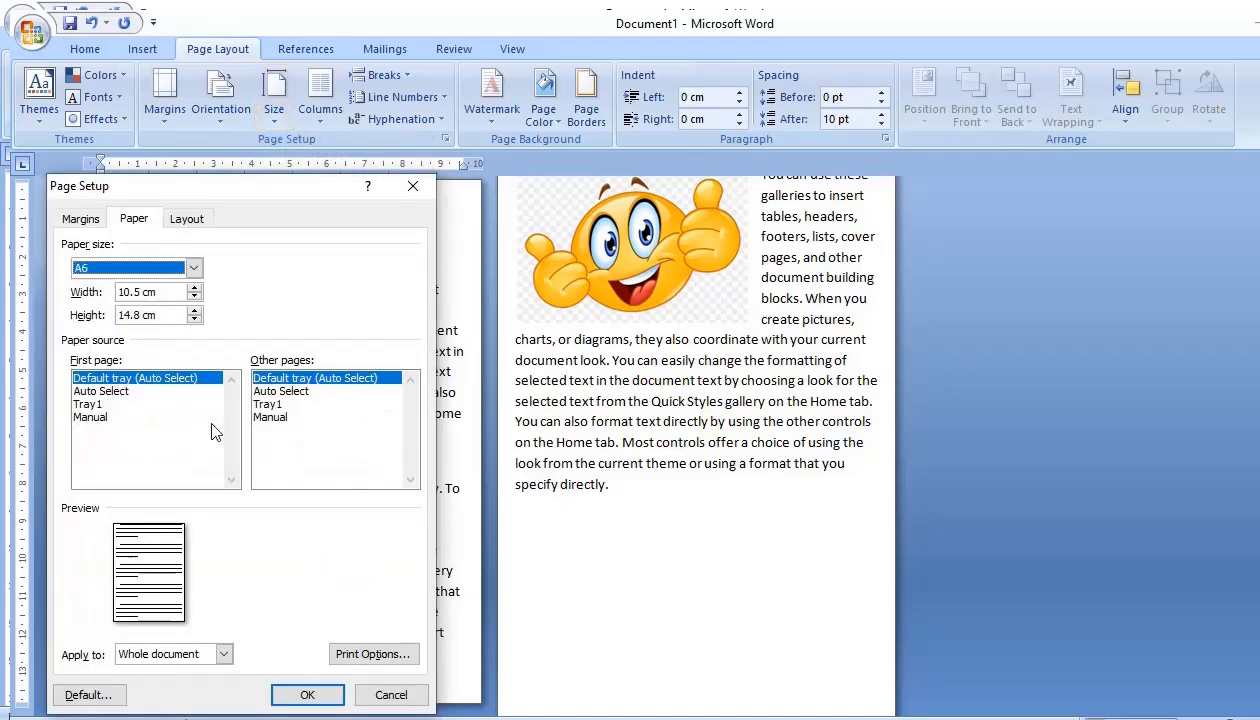
drag(198, 198, 790, 117)
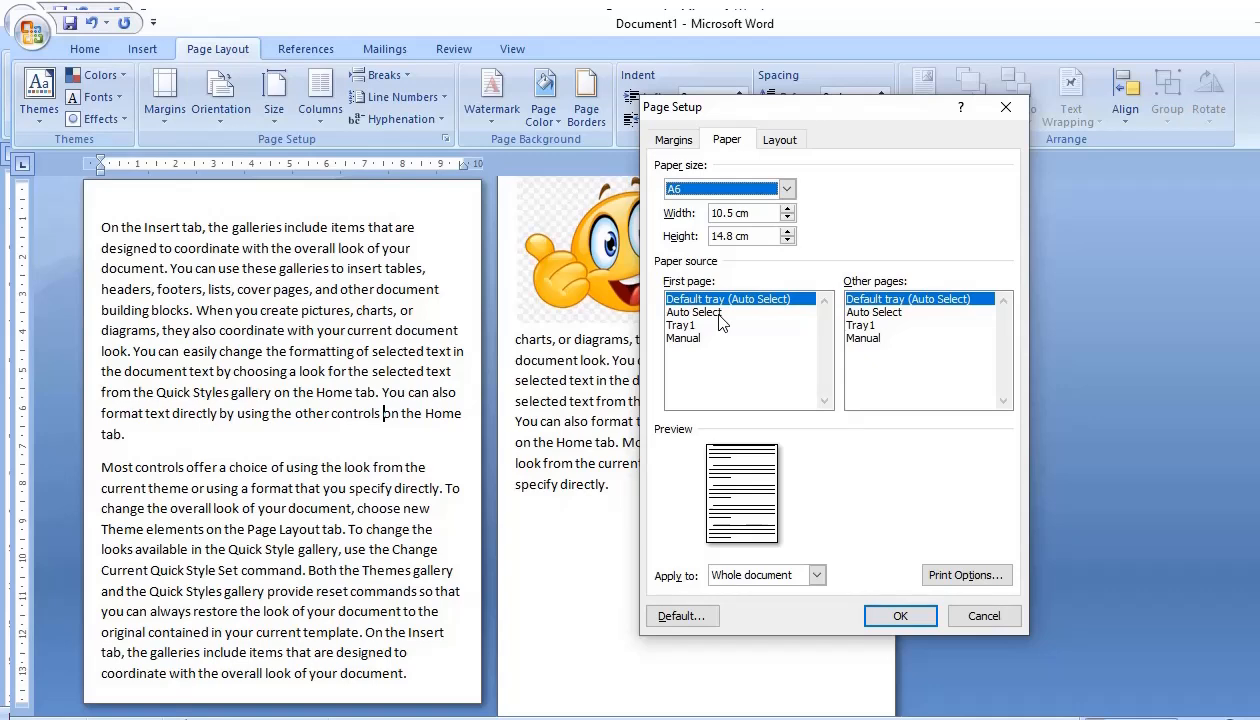
click(731, 214)
key(BackSpace)
key(BackSpace)
key(BackSpace)
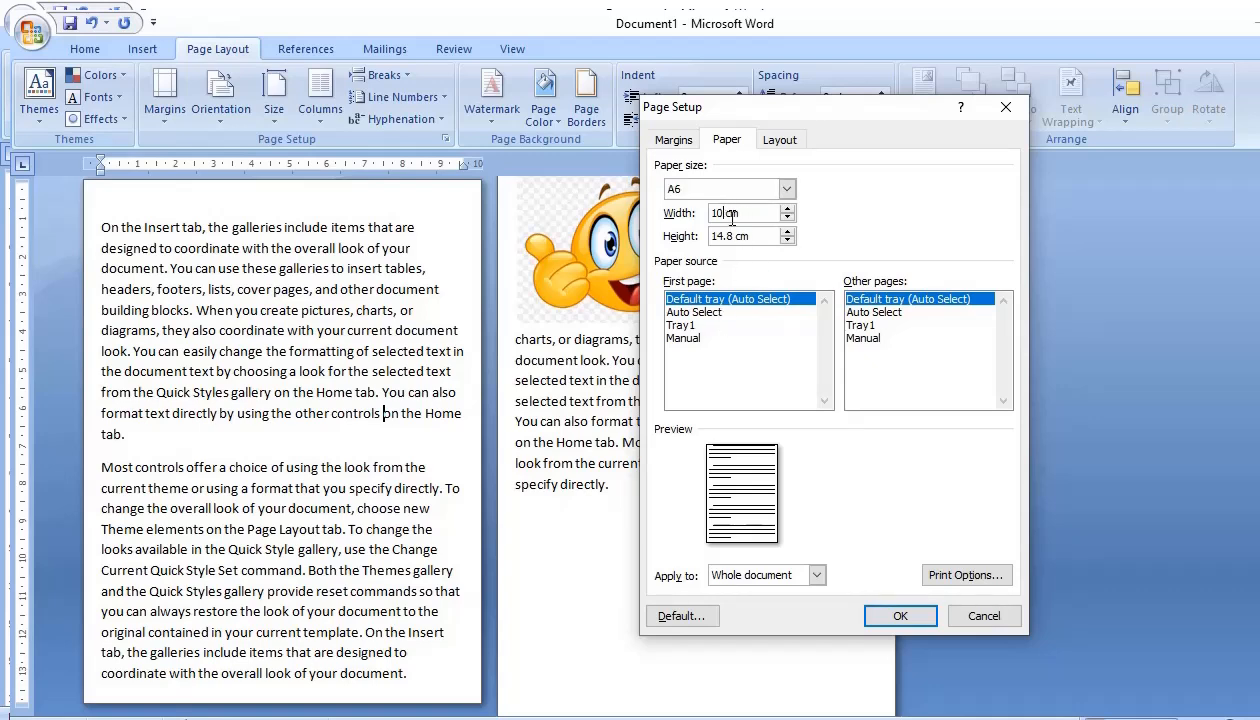
text(2)
key(BackSpace)
key(BackSpace)
text(12)
Set the page height to 12 cm and apply the custom size to the whole document, fixing the margins outside the printable area
click(730, 236)
key(BackSpace)
key(BackSpace)
key(BackSpace)
key(BackSpace)
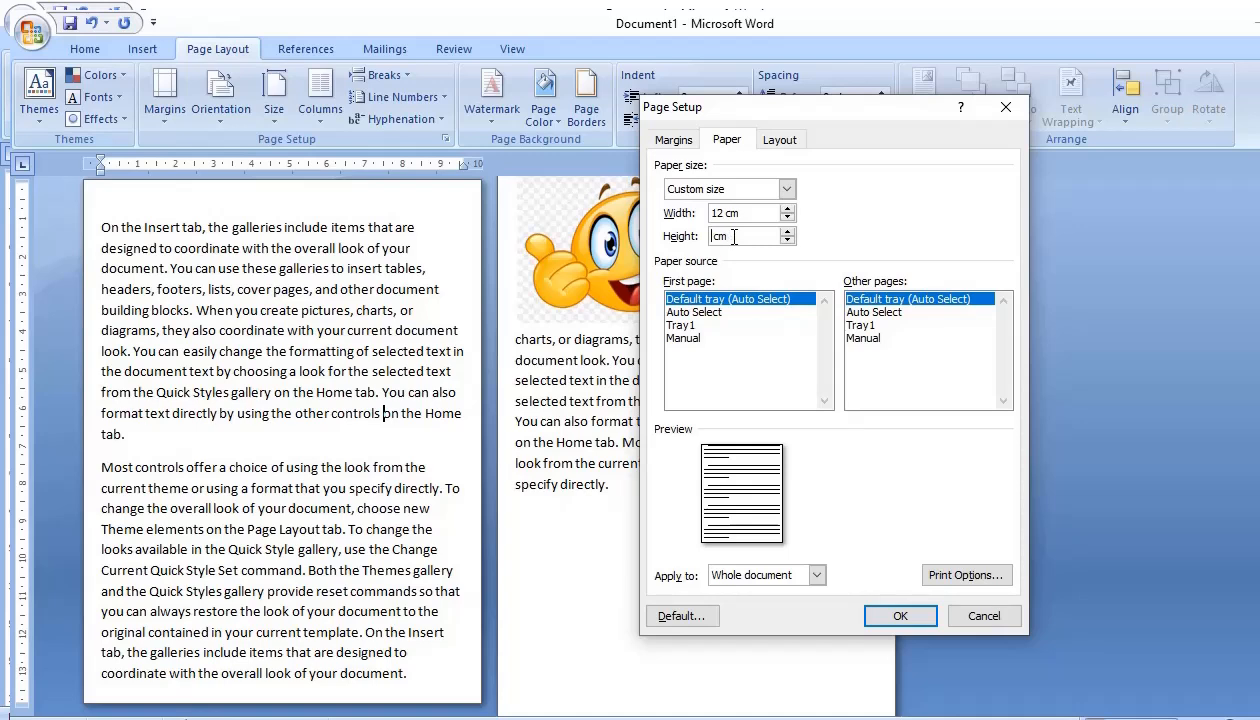
text(12)
click(899, 617)
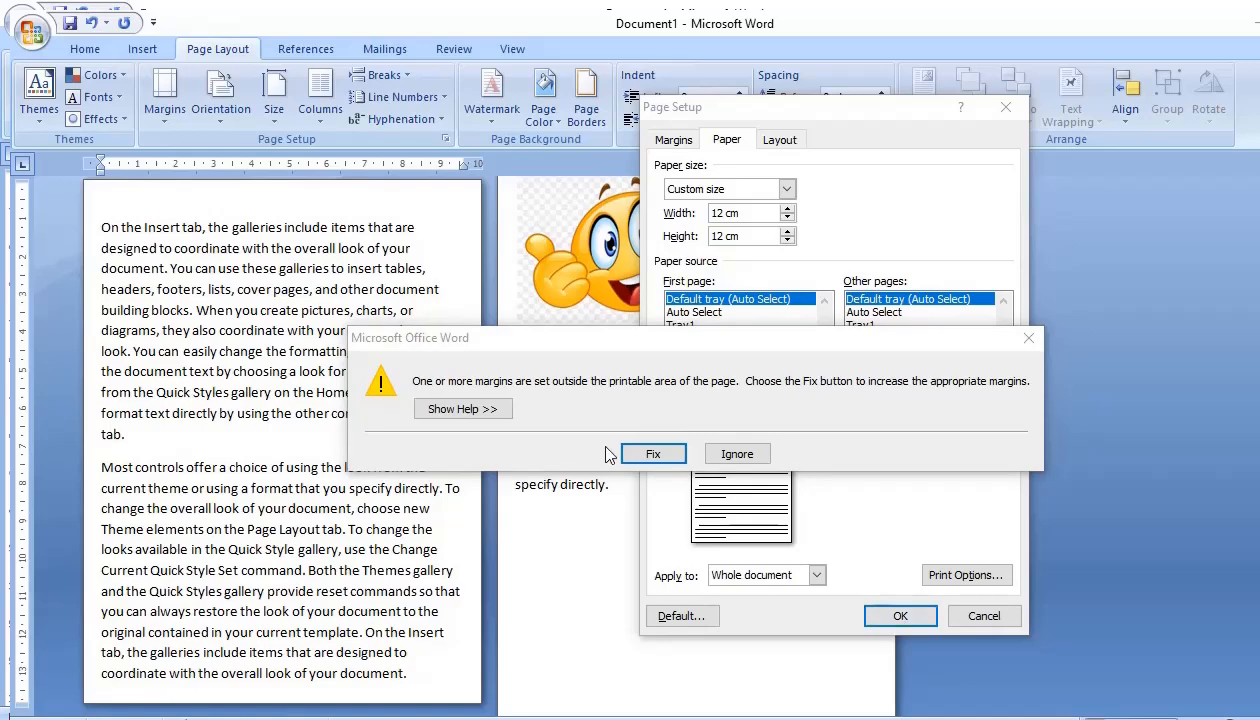
click(650, 454)
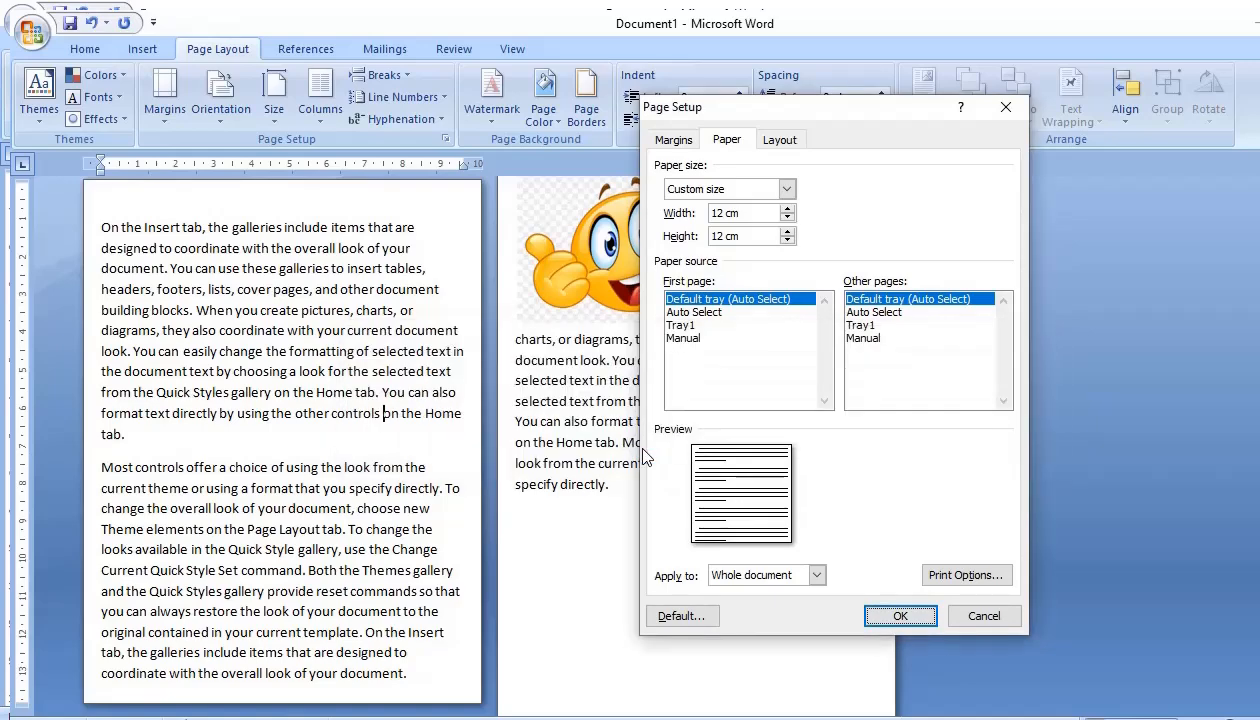
click(900, 617)
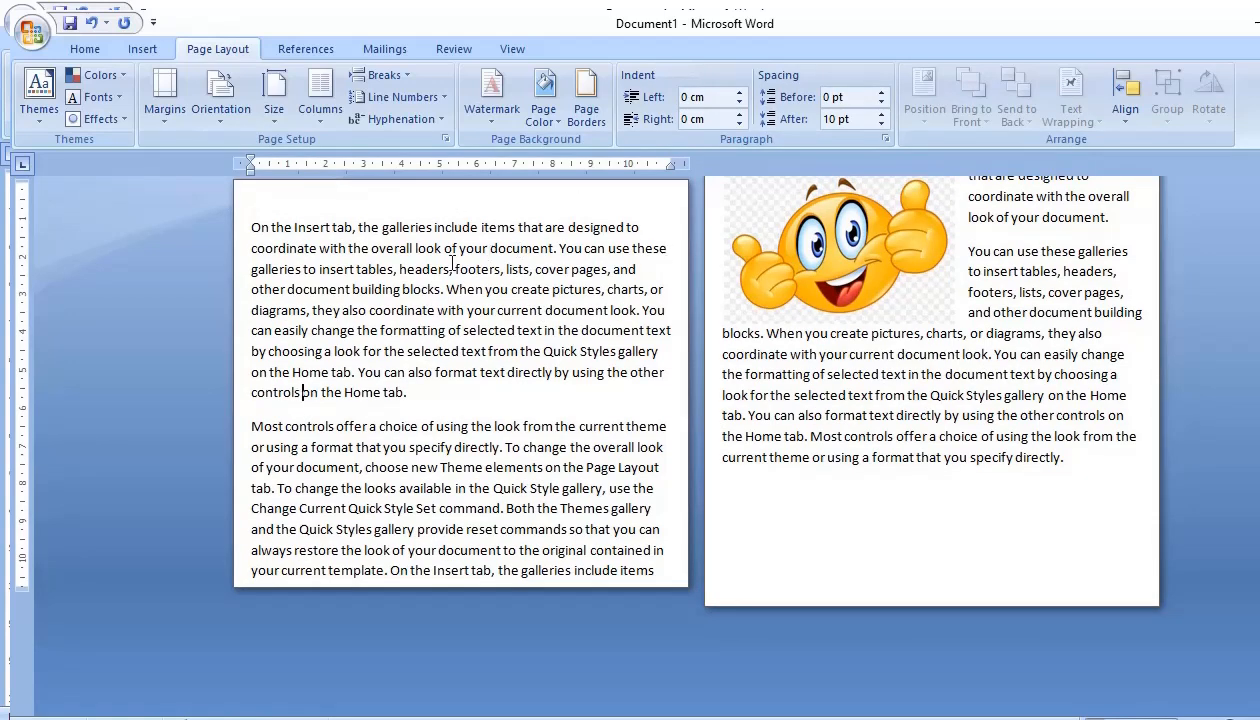
Set the document's paper size back to A4 (21 cm x 29.7 cm)
click(276, 112)
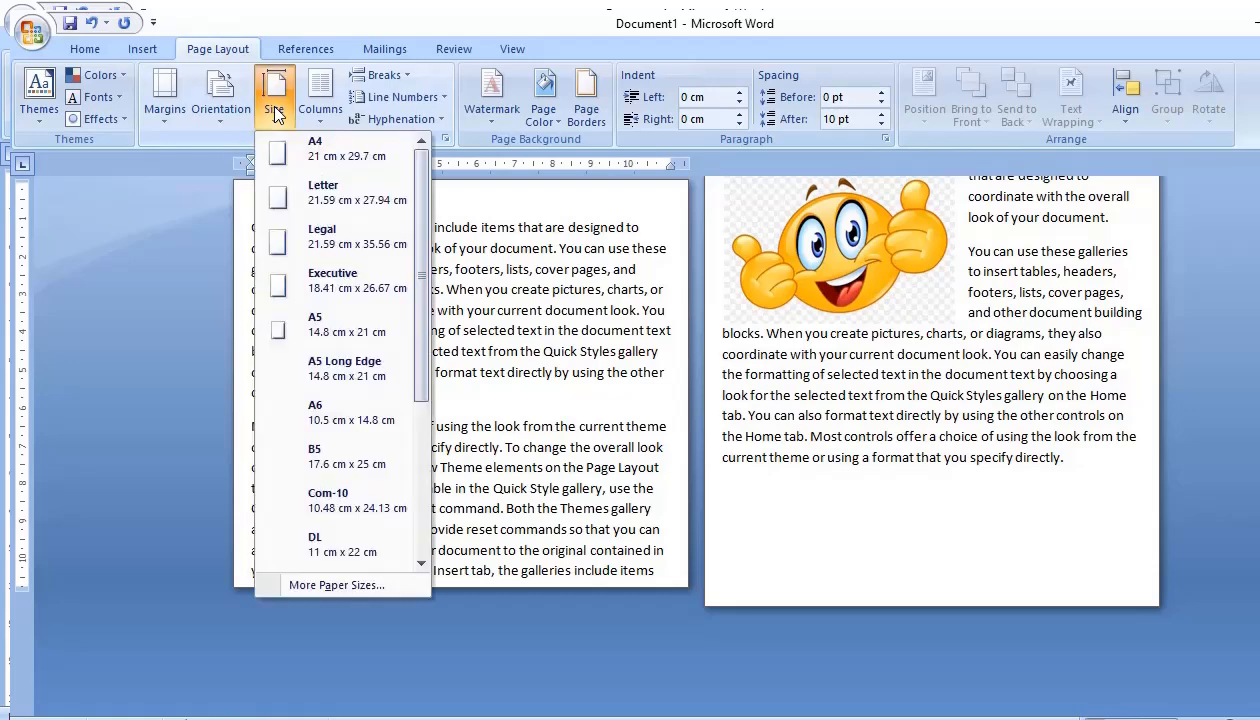
click(325, 155)
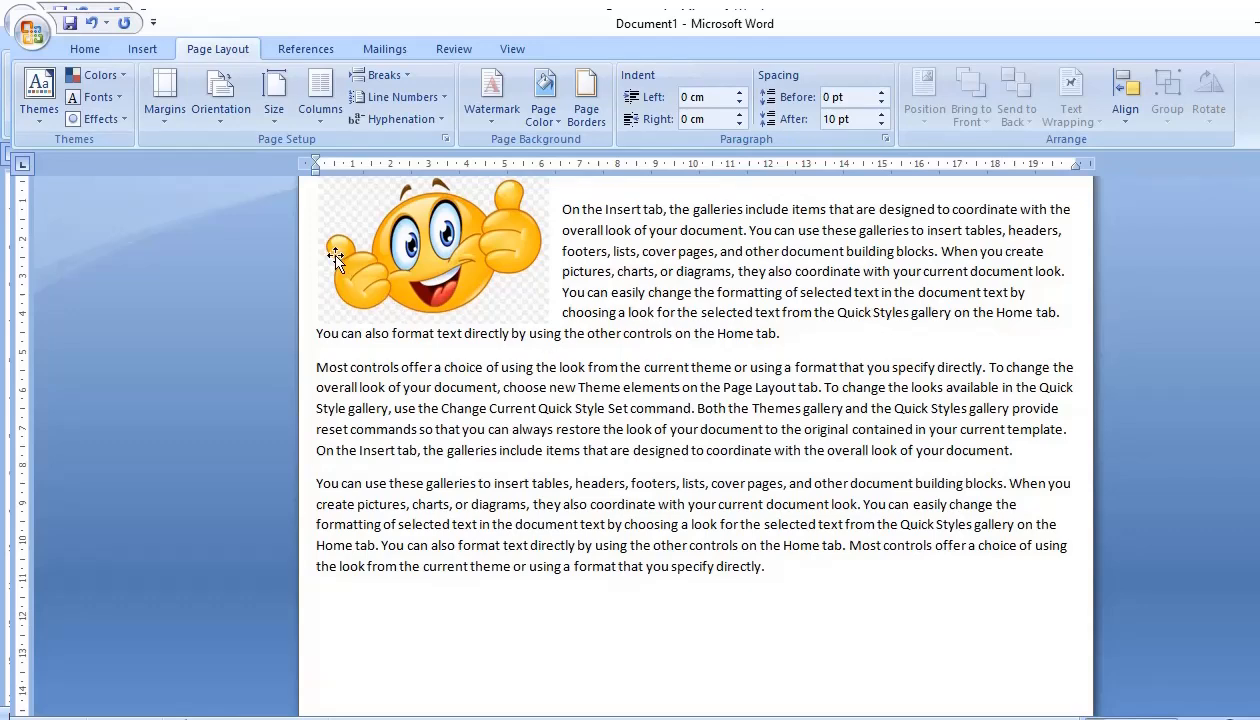
click(267, 96)
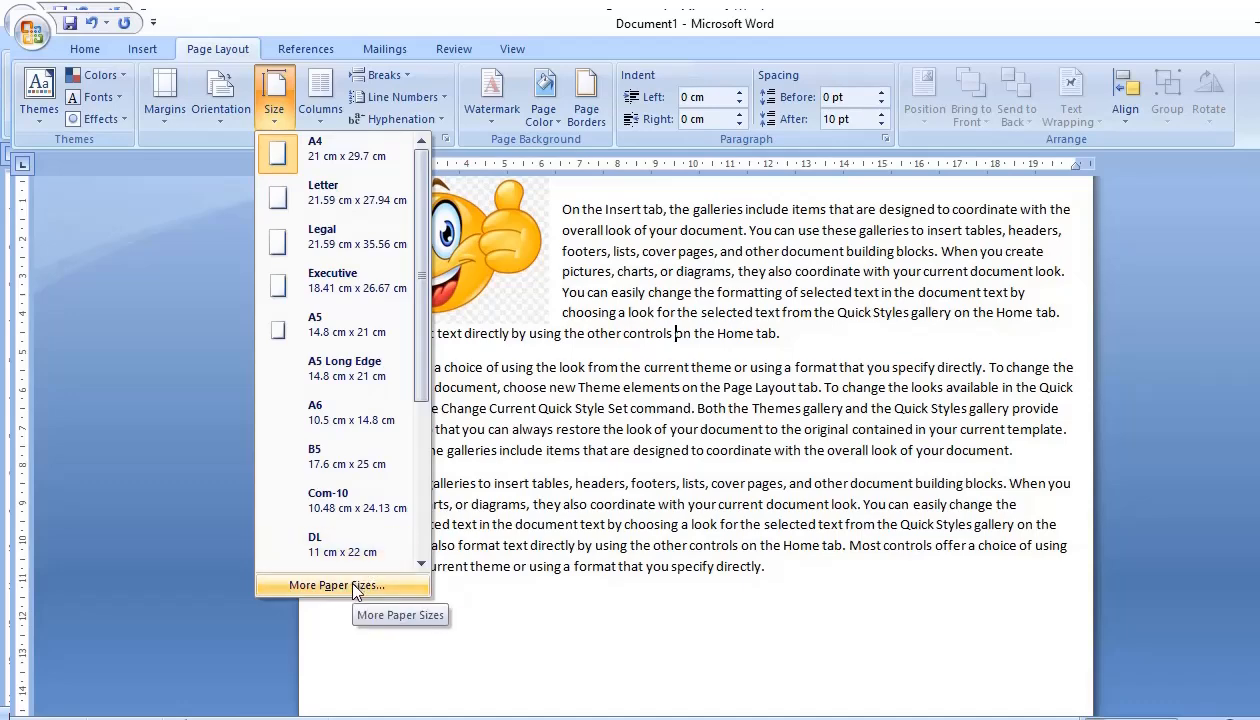
click(528, 462)
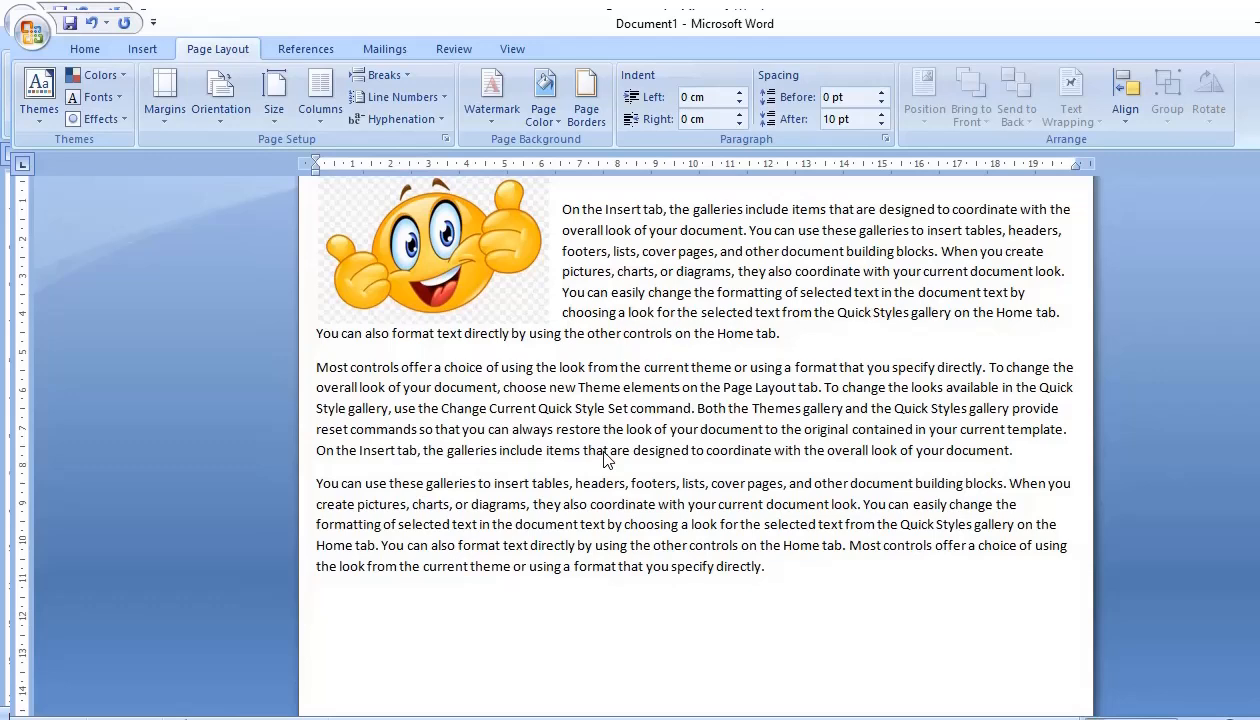